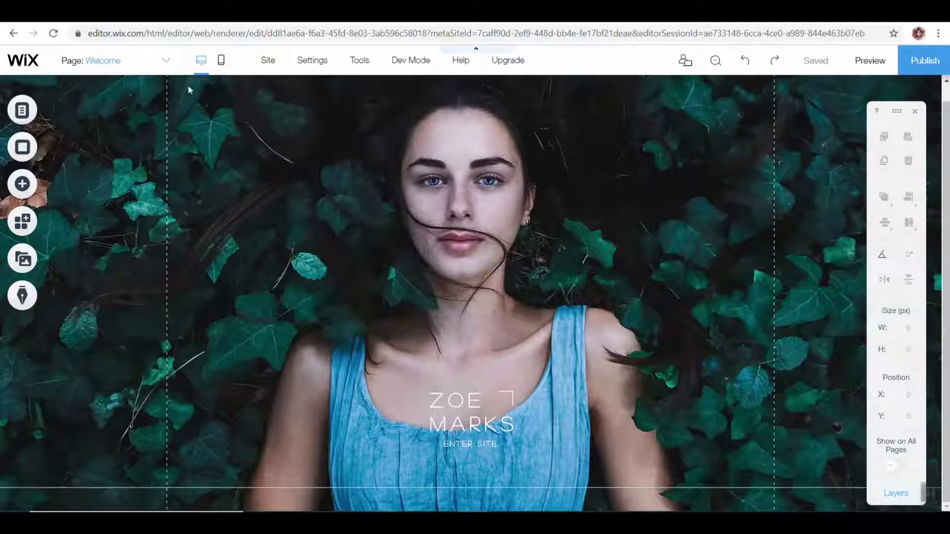
Step: Browse the Portfolio page's gallery, then switch to the About page
{"action": "left_click", "coordinate": [141, 71]}
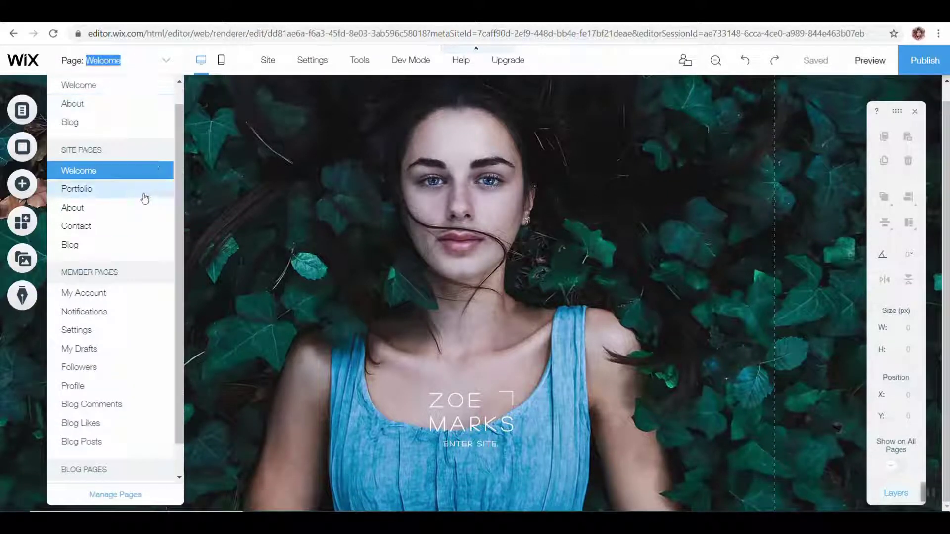
{"action": "scroll", "coordinate": [145, 198], "scroll_direction": "down", "scroll_amount": 1}
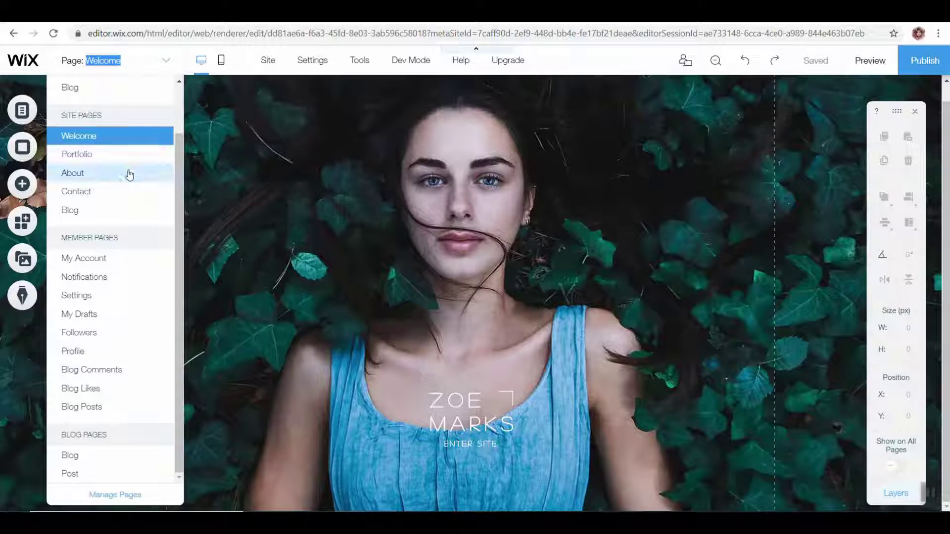
{"action": "left_click", "coordinate": [130, 154]}
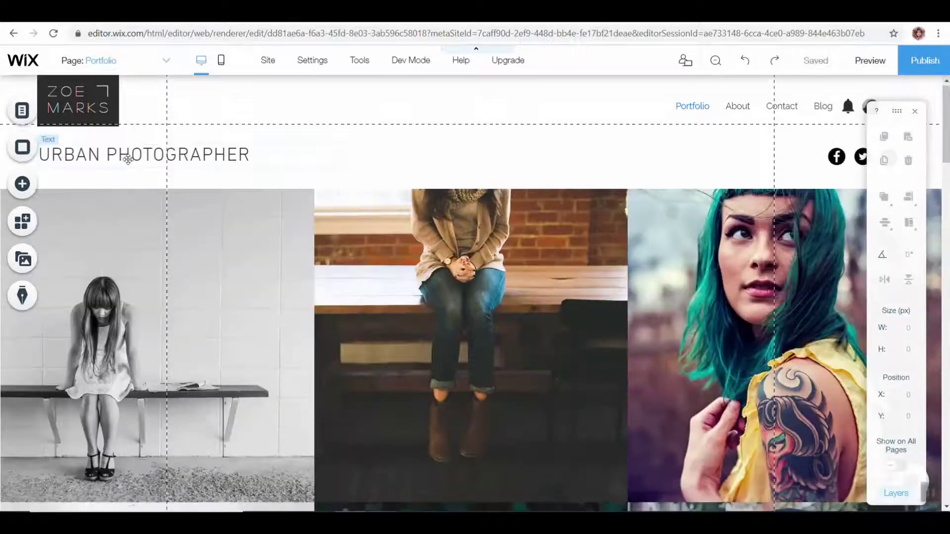
{"action": "scroll", "coordinate": [129, 161], "scroll_direction": "down", "scroll_amount": 4}
{"action": "scroll", "coordinate": [128, 159], "scroll_direction": "down", "scroll_amount": 3}
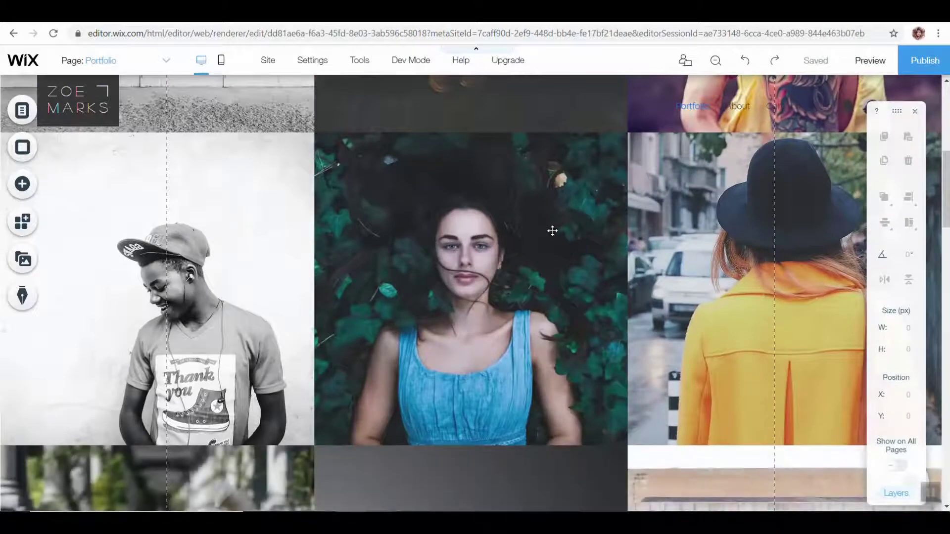
{"action": "scroll", "coordinate": [552, 230], "scroll_direction": "up", "scroll_amount": 5}
{"action": "scroll", "coordinate": [552, 230], "scroll_direction": "up", "scroll_amount": 1}
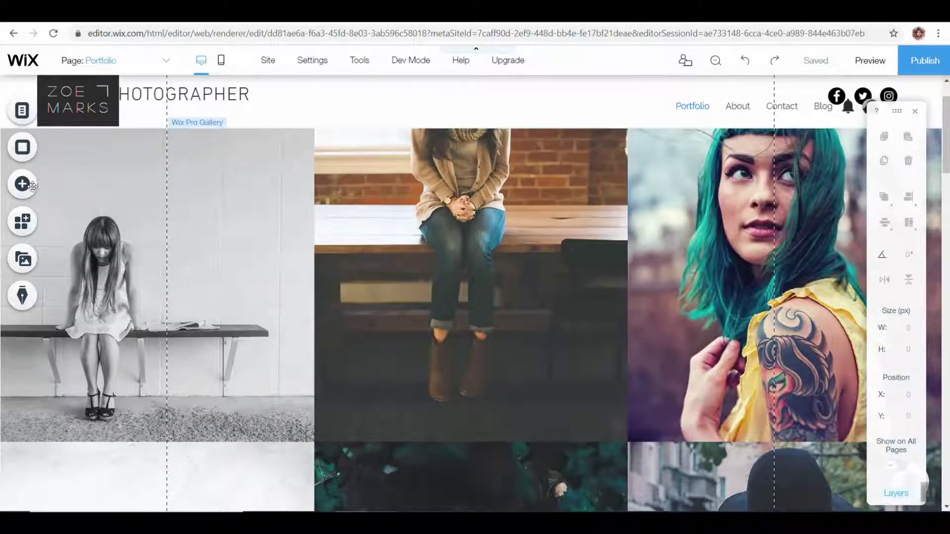
{"action": "left_click", "coordinate": [94, 60]}
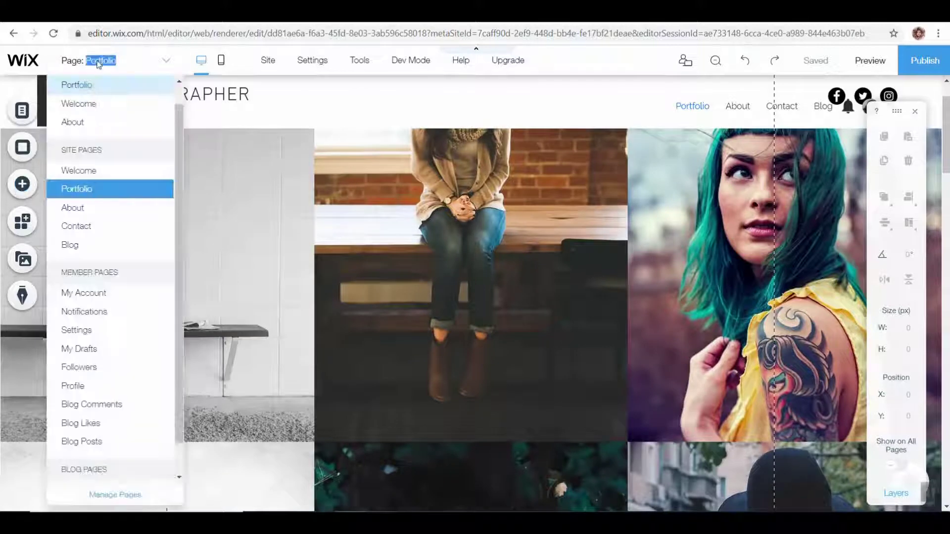
{"action": "left_click", "coordinate": [103, 208]}
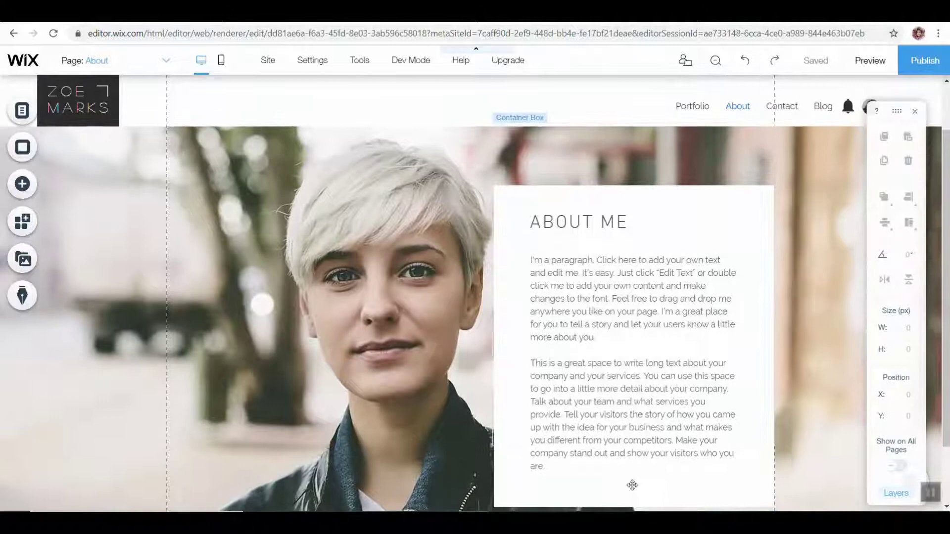
{"action": "scroll", "coordinate": [118, 210], "scroll_direction": "down", "scroll_amount": 3}
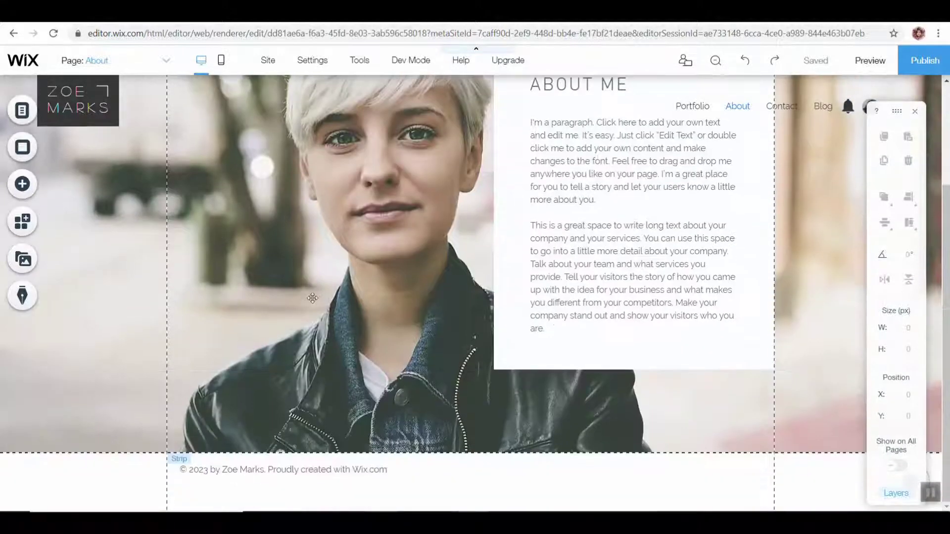
{"action": "scroll", "coordinate": [255, 327], "scroll_direction": "up", "scroll_amount": 3}
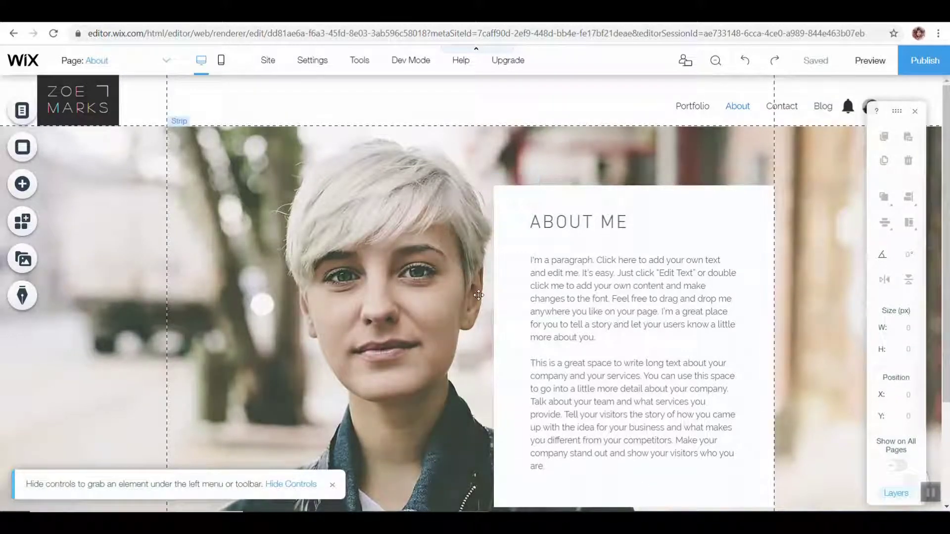
{"action": "scroll", "coordinate": [443, 290], "scroll_direction": "down", "scroll_amount": 3}
{"action": "scroll", "coordinate": [443, 290], "scroll_direction": "up", "scroll_amount": 3}
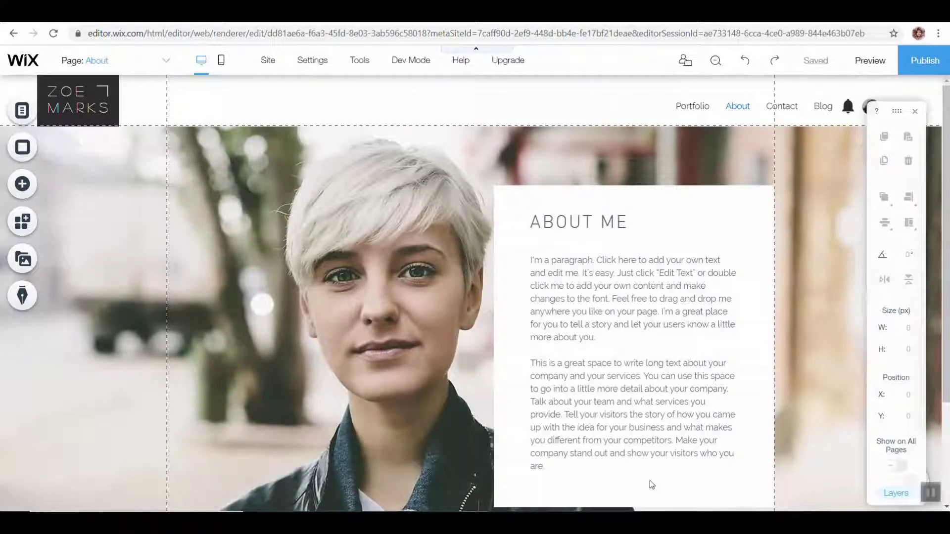
Step: Select the ABOUT ME strip and open the image chooser for its background
{"action": "left_click", "coordinate": [252, 195]}
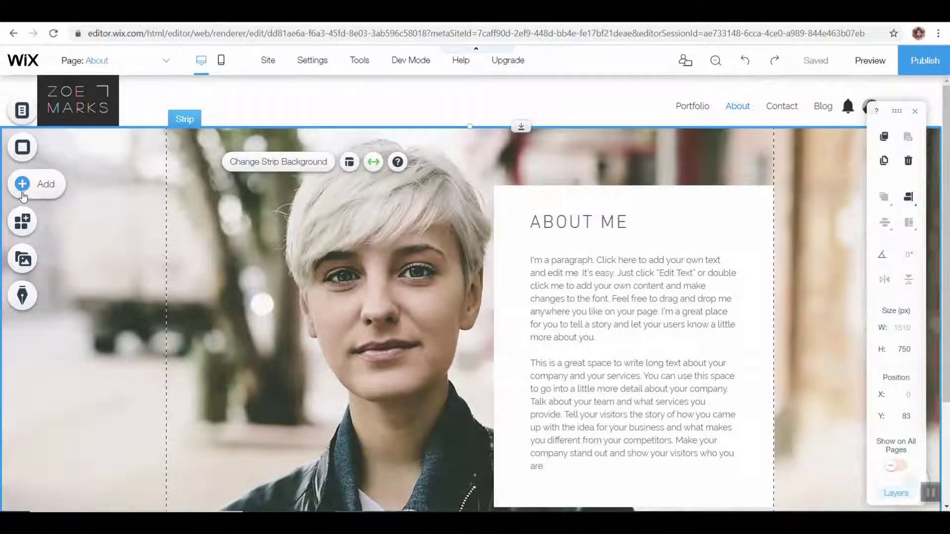
{"action": "left_click", "coordinate": [297, 171]}
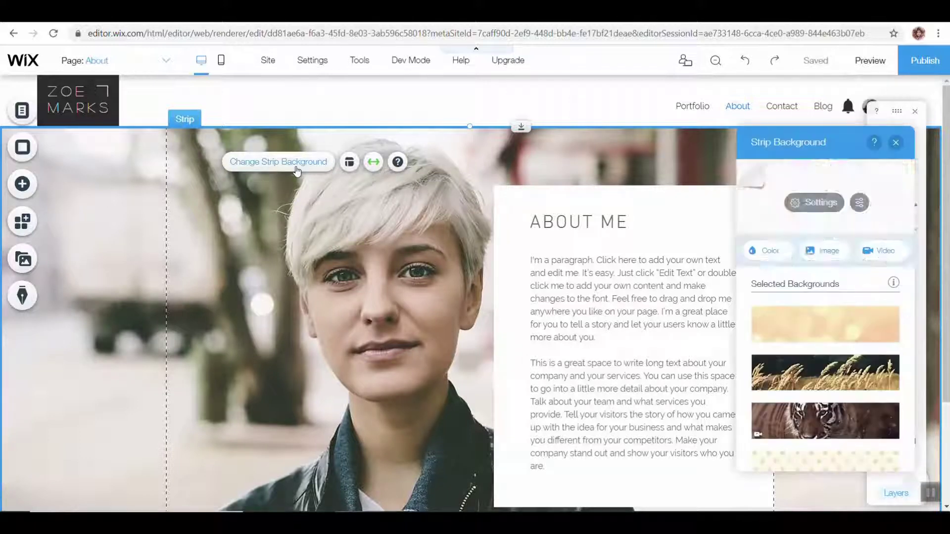
{"action": "left_click", "coordinate": [830, 253]}
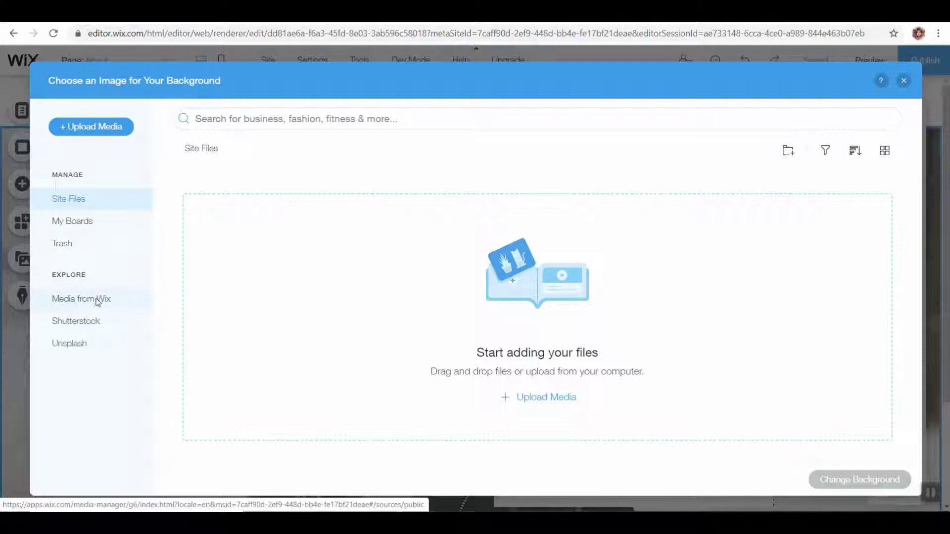
Step: Open the Media from Wix stock library and browse its images
{"action": "left_click", "coordinate": [97, 303]}
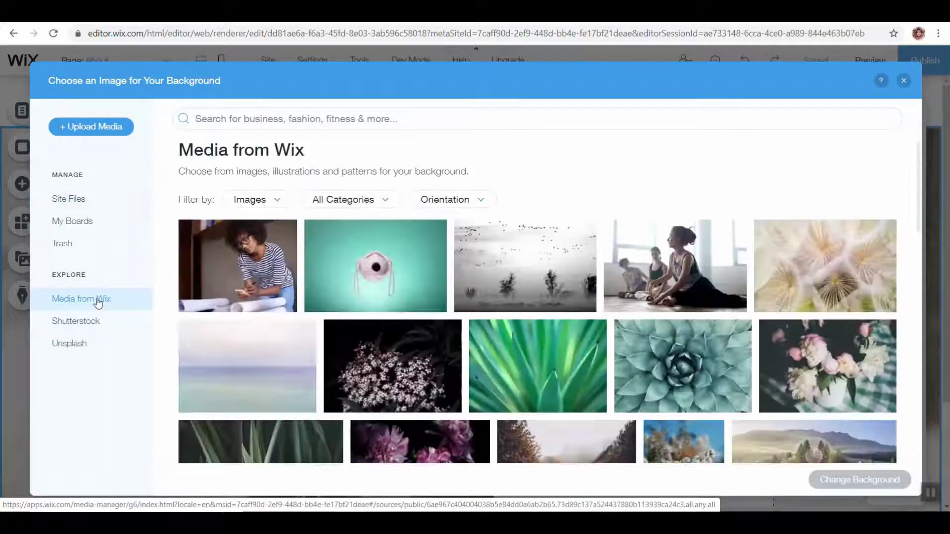
{"action": "scroll", "coordinate": [573, 297], "scroll_direction": "down", "scroll_amount": 5}
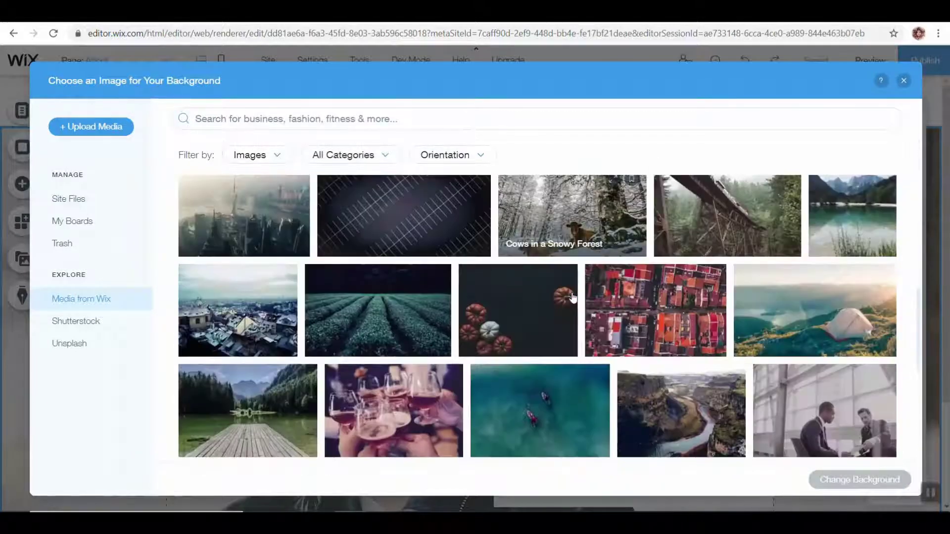
{"action": "scroll", "coordinate": [573, 296], "scroll_direction": "down", "scroll_amount": 10}
{"action": "scroll", "coordinate": [564, 304], "scroll_direction": "up", "scroll_amount": 5}
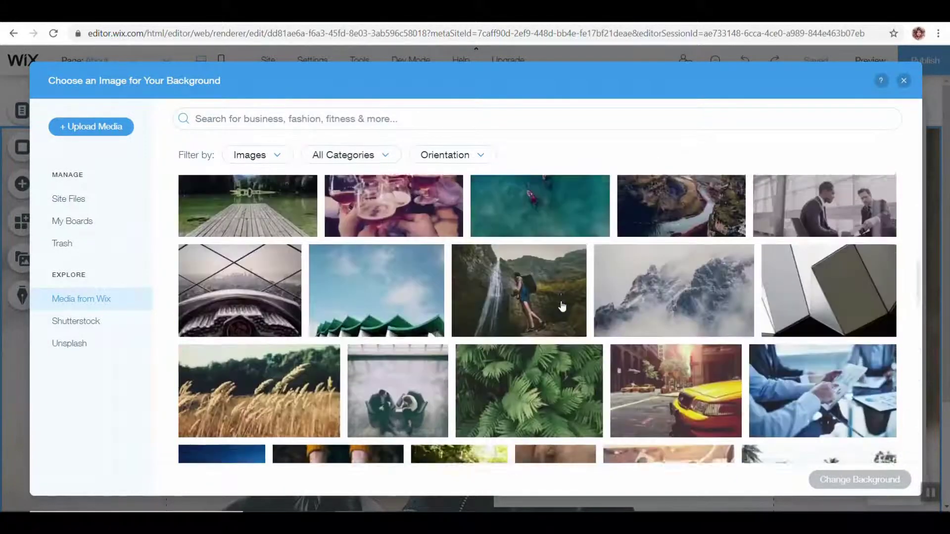
{"action": "scroll", "coordinate": [563, 306], "scroll_direction": "up", "scroll_amount": 8}
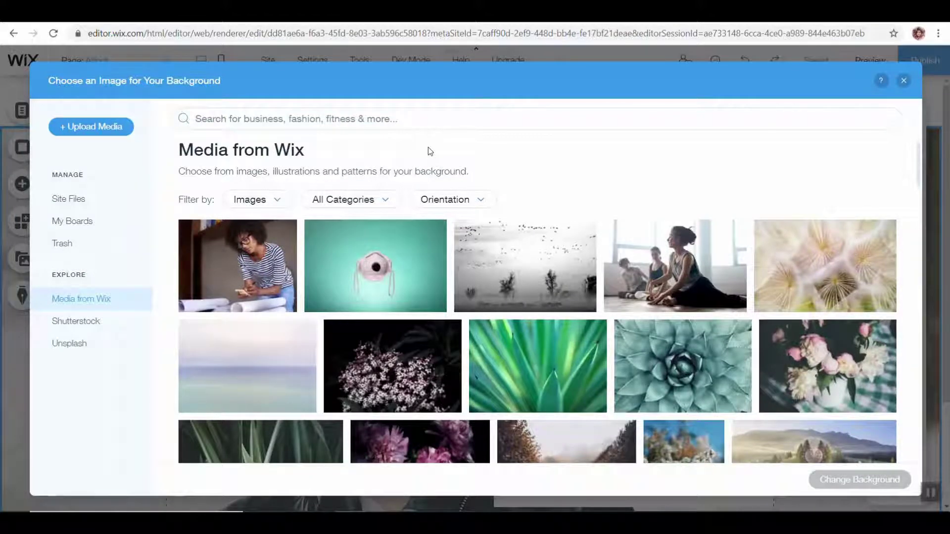
Step: Search stock photos for 'jewelry' and select the woman in a white top
{"action": "left_click", "coordinate": [350, 126]}
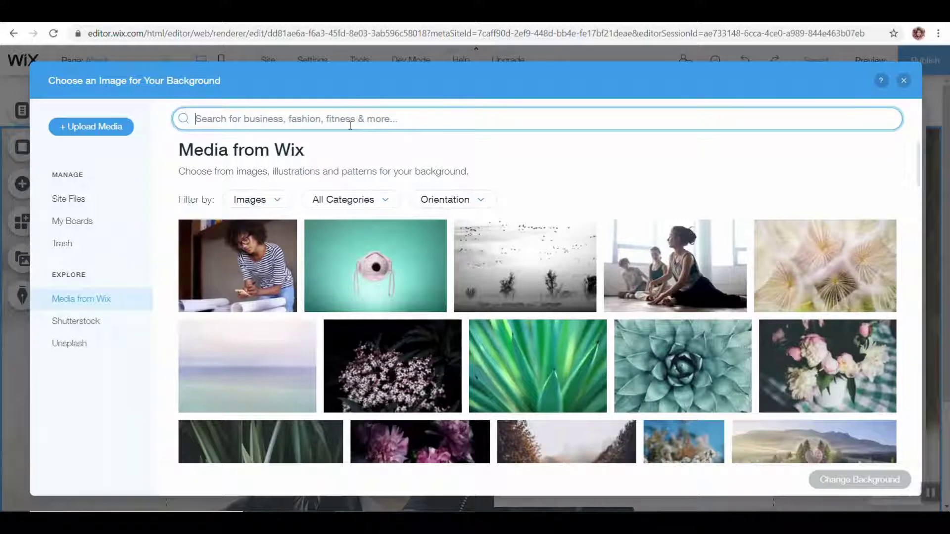
{"action": "type", "text": "jewelry"}
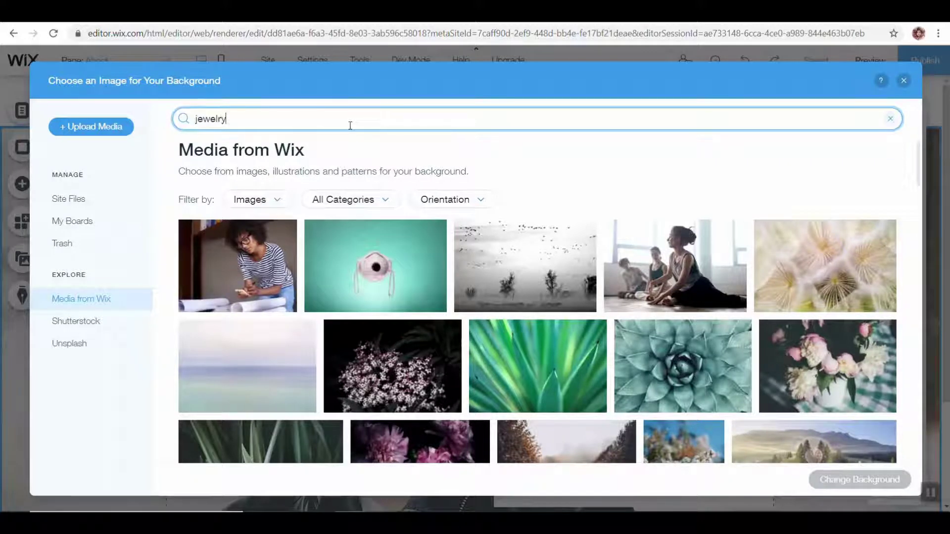
{"action": "key", "text": "Return"}
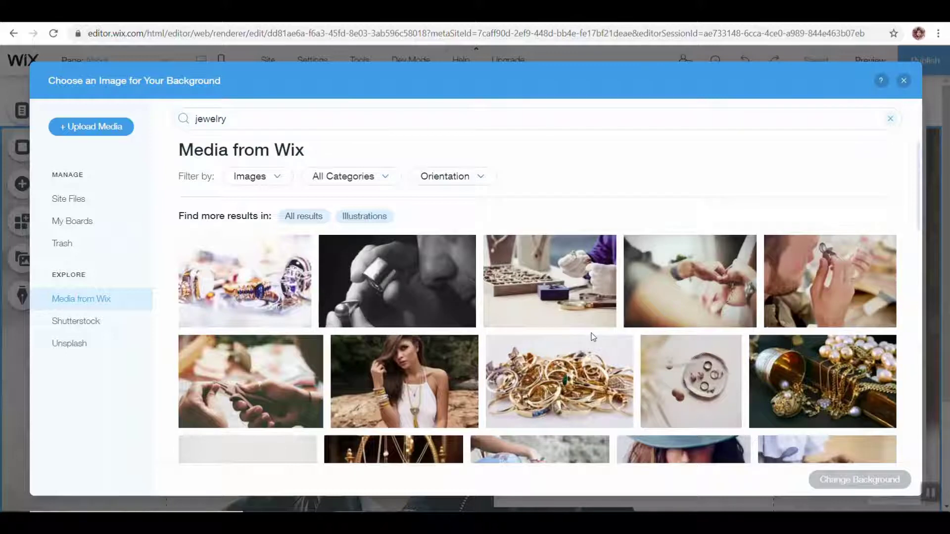
{"action": "scroll", "coordinate": [592, 334], "scroll_direction": "down", "scroll_amount": 3}
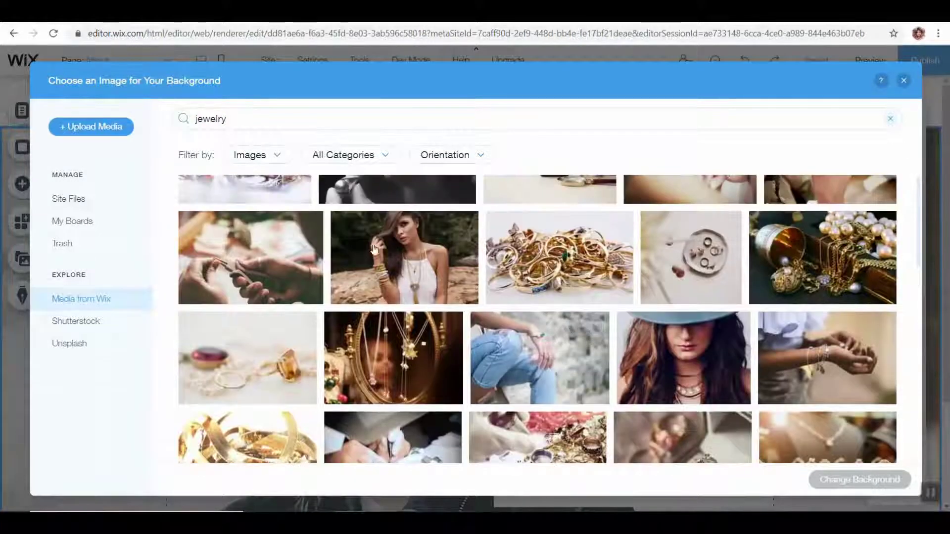
{"action": "left_click", "coordinate": [374, 251]}
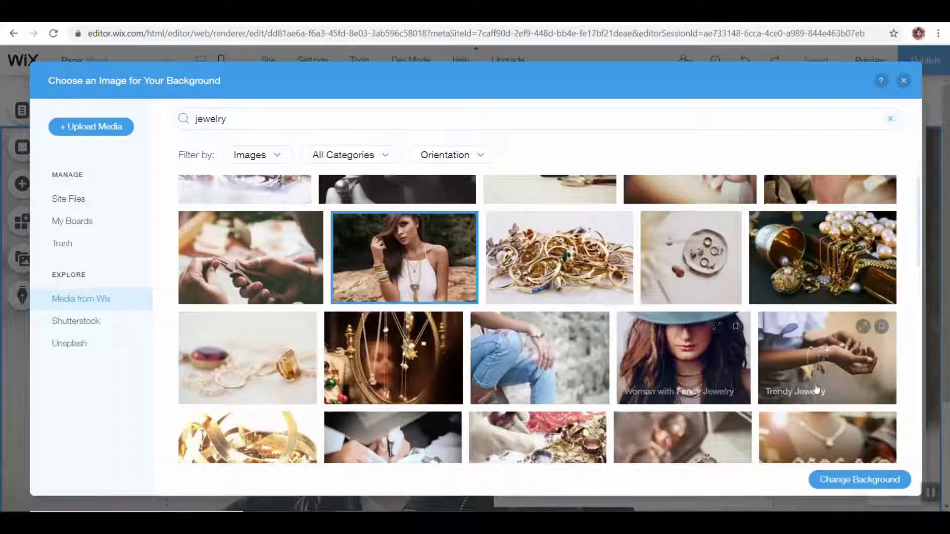
Step: Apply the jewelry portrait as the strip background and reopen the background image chooser
{"action": "left_click", "coordinate": [862, 480]}
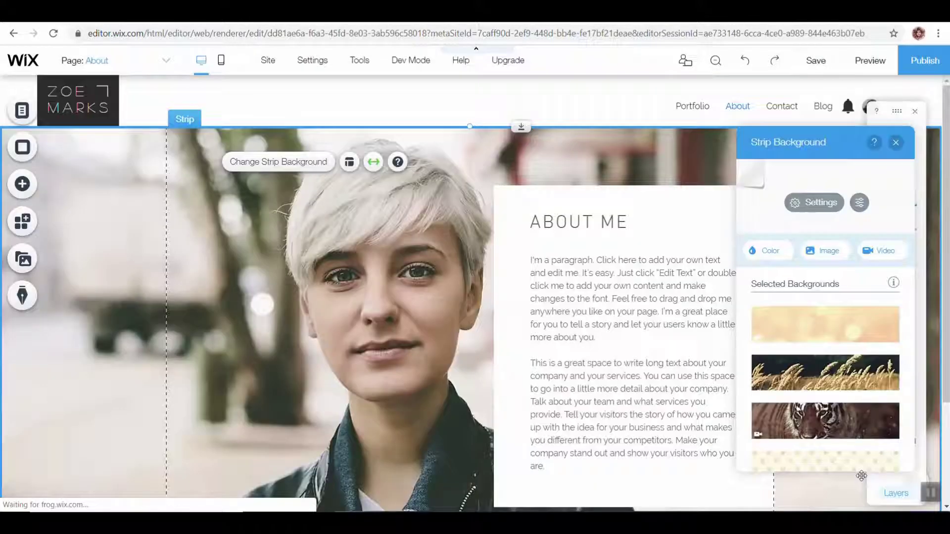
{"action": "scroll", "coordinate": [437, 402], "scroll_direction": "down", "scroll_amount": 2}
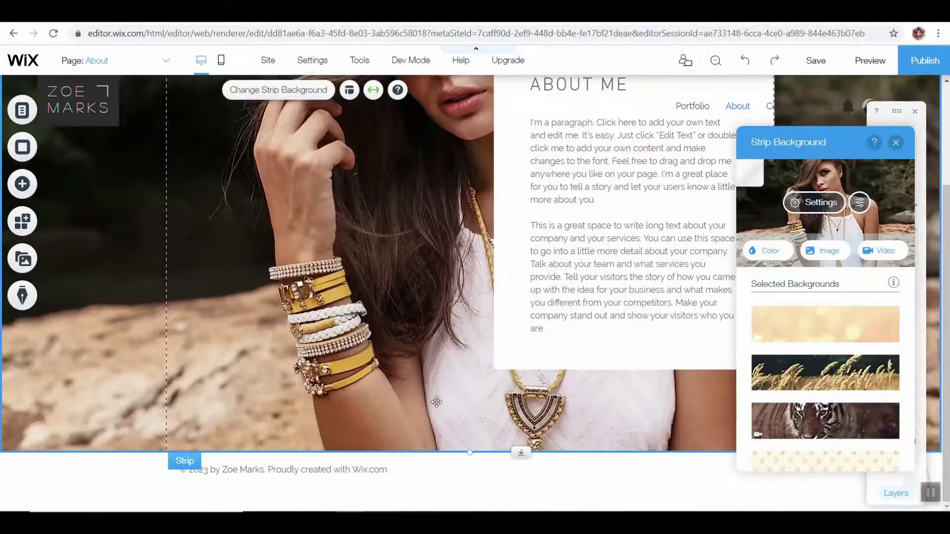
{"action": "scroll", "coordinate": [436, 402], "scroll_direction": "up", "scroll_amount": 4}
{"action": "scroll", "coordinate": [462, 401], "scroll_direction": "down", "scroll_amount": 2}
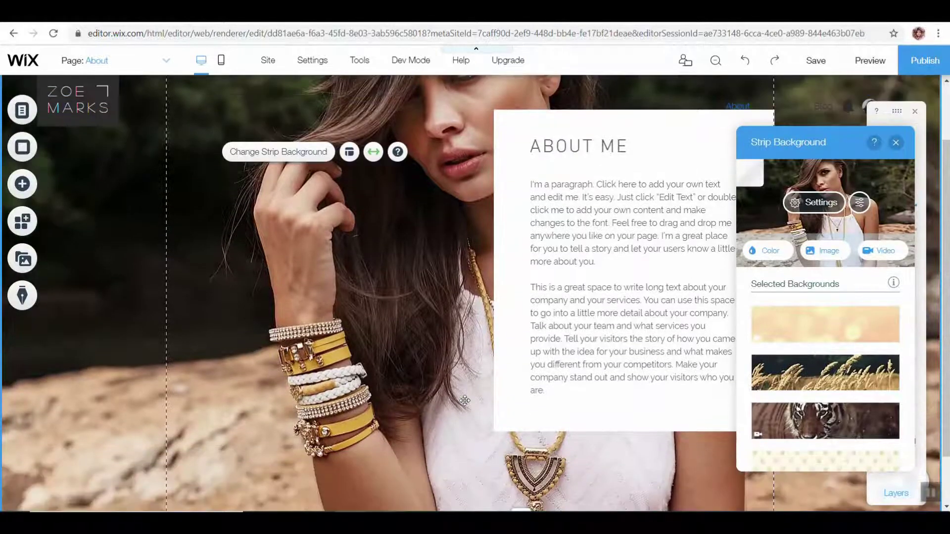
{"action": "scroll", "coordinate": [465, 400], "scroll_direction": "up", "scroll_amount": 2}
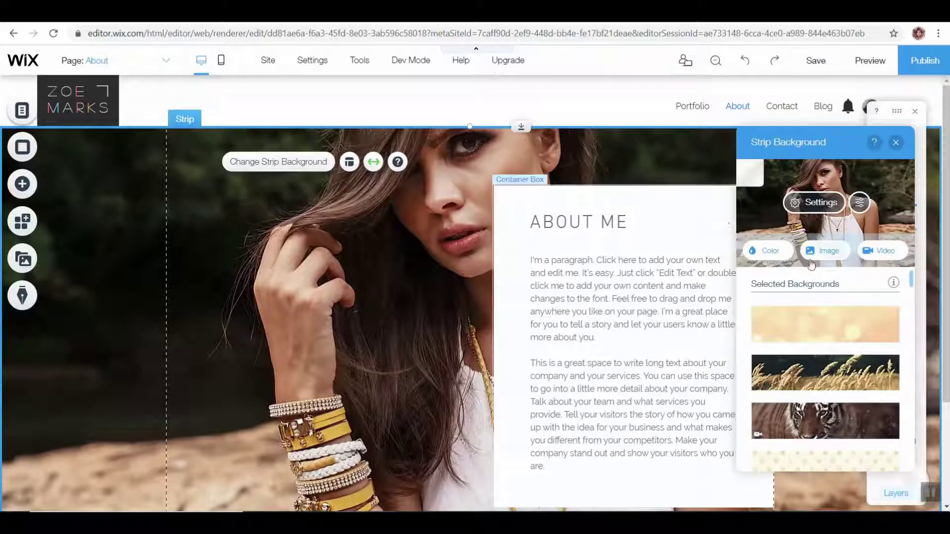
{"action": "left_click", "coordinate": [827, 250]}
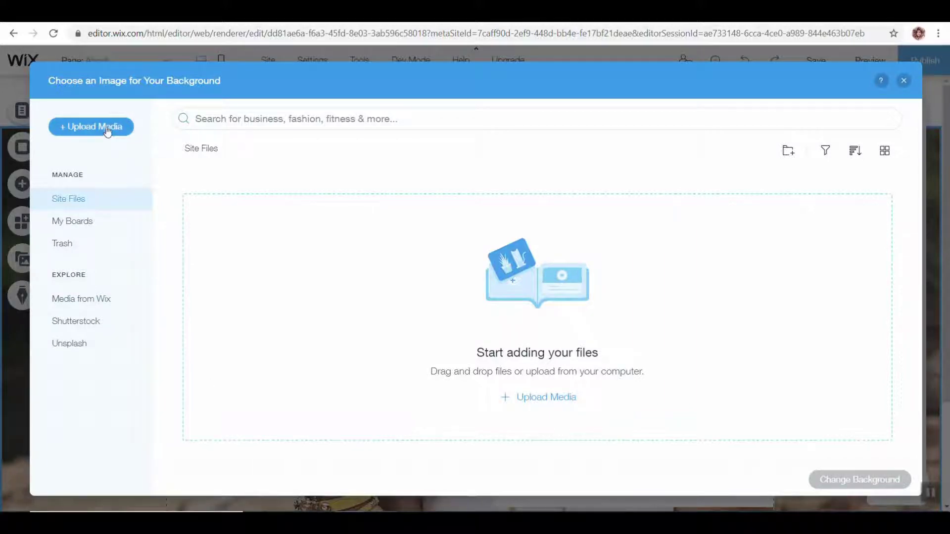
Step: Start an upload from the computer and browse into E: > Family > 2019 folders
{"action": "left_click", "coordinate": [106, 127]}
{"action": "left_click", "coordinate": [510, 319]}
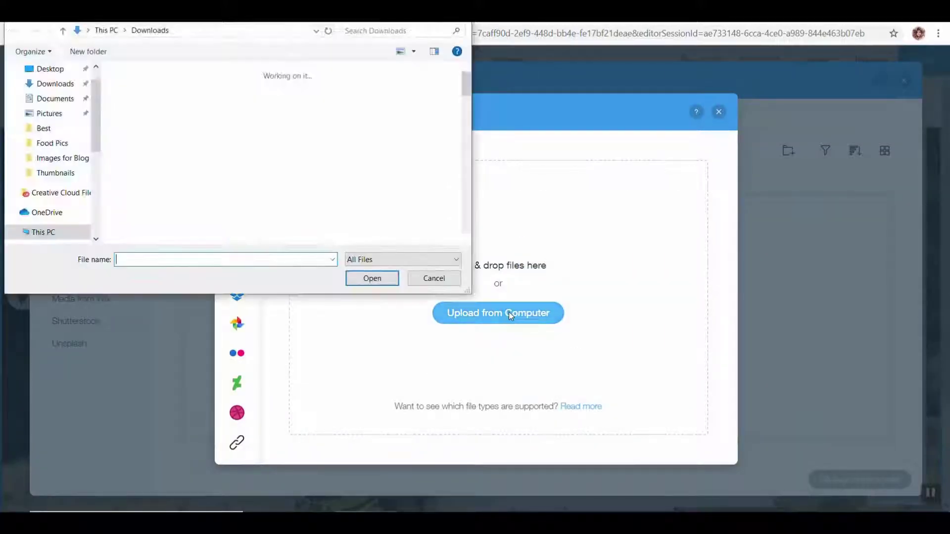
{"action": "scroll", "coordinate": [59, 222], "scroll_direction": "down", "scroll_amount": 1}
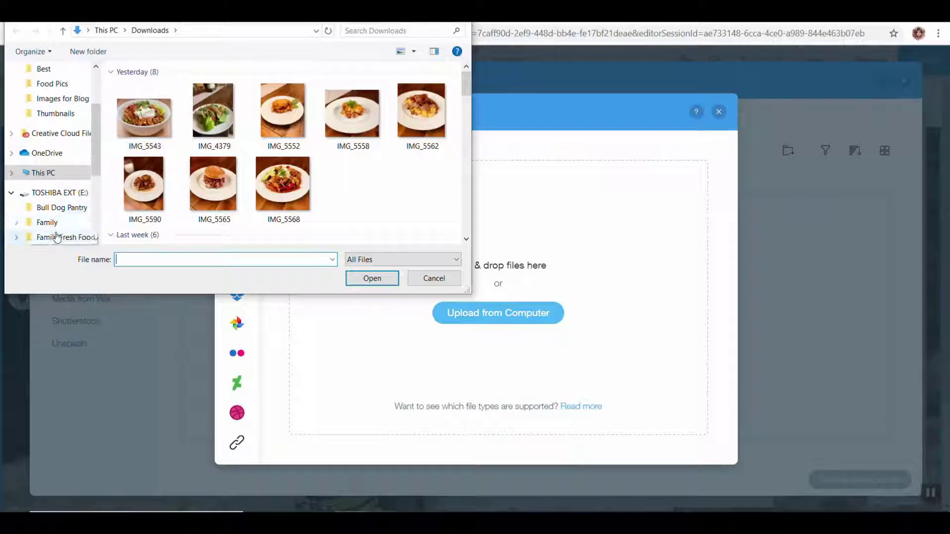
{"action": "left_click", "coordinate": [54, 223]}
{"action": "left_click", "coordinate": [149, 131]}
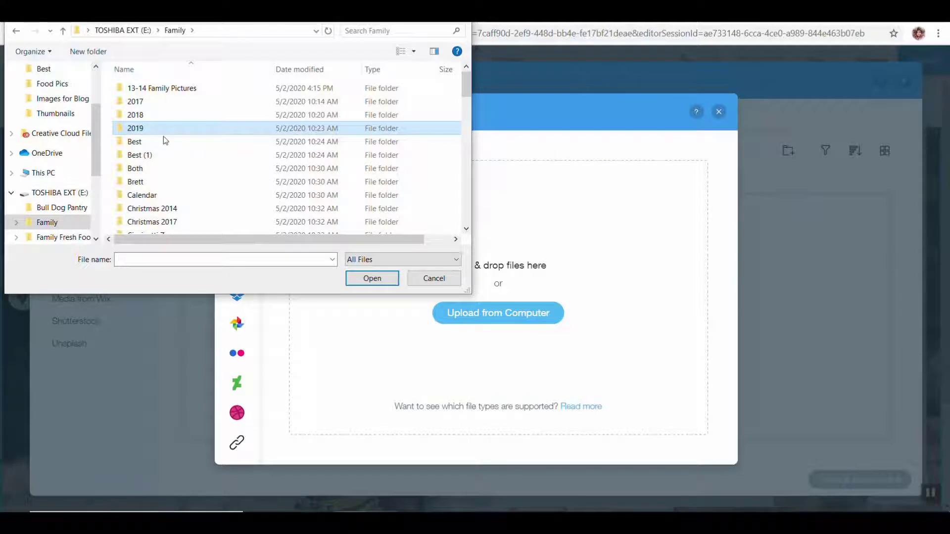
{"action": "double_click", "coordinate": [162, 133]}
{"action": "double_click", "coordinate": [142, 135]}
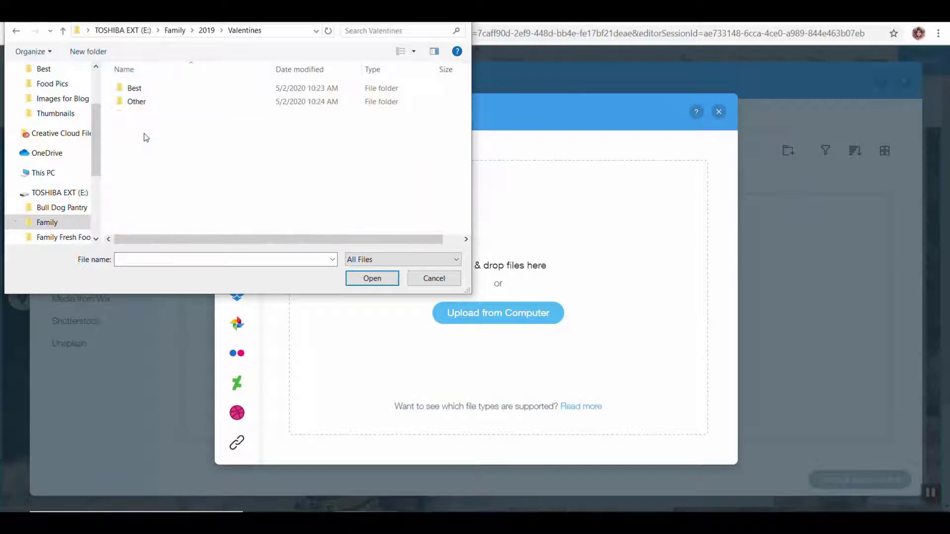
{"action": "double_click", "coordinate": [136, 87]}
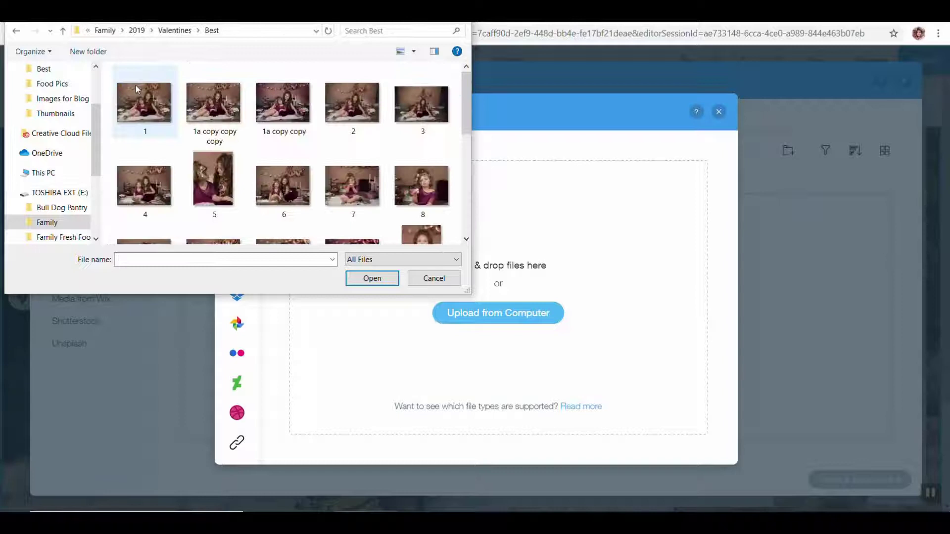
Step: Navigate to Mommy & Me 2019 > Best and select photo 12
{"action": "left_click", "coordinate": [174, 31]}
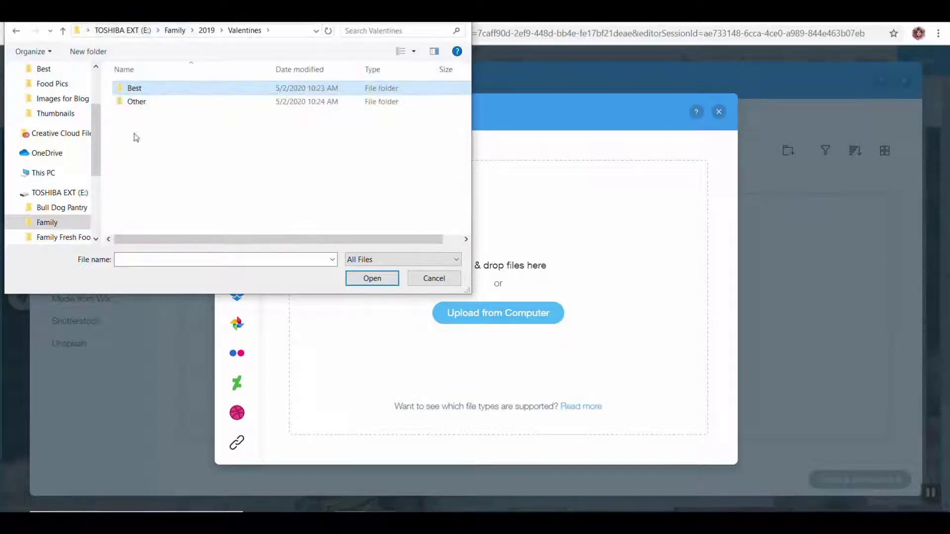
{"action": "left_click", "coordinate": [216, 32]}
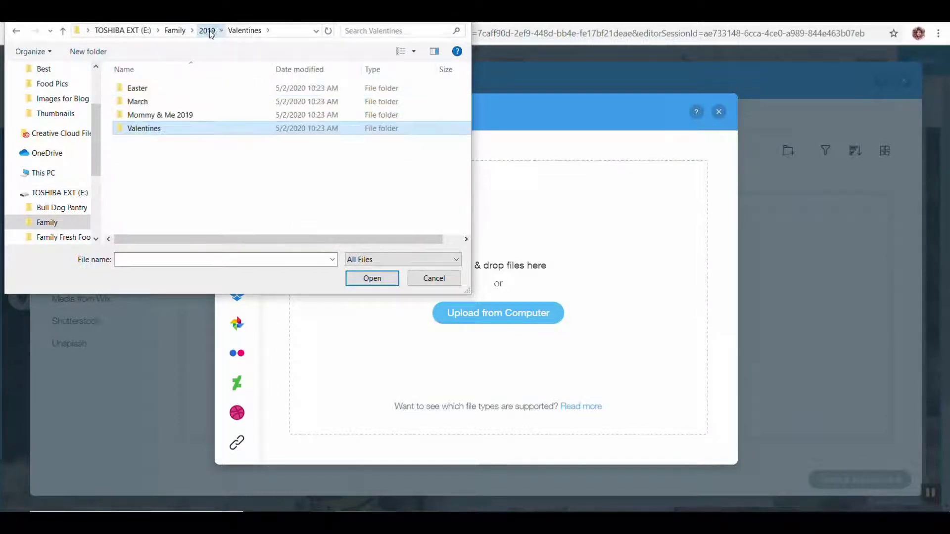
{"action": "double_click", "coordinate": [153, 116]}
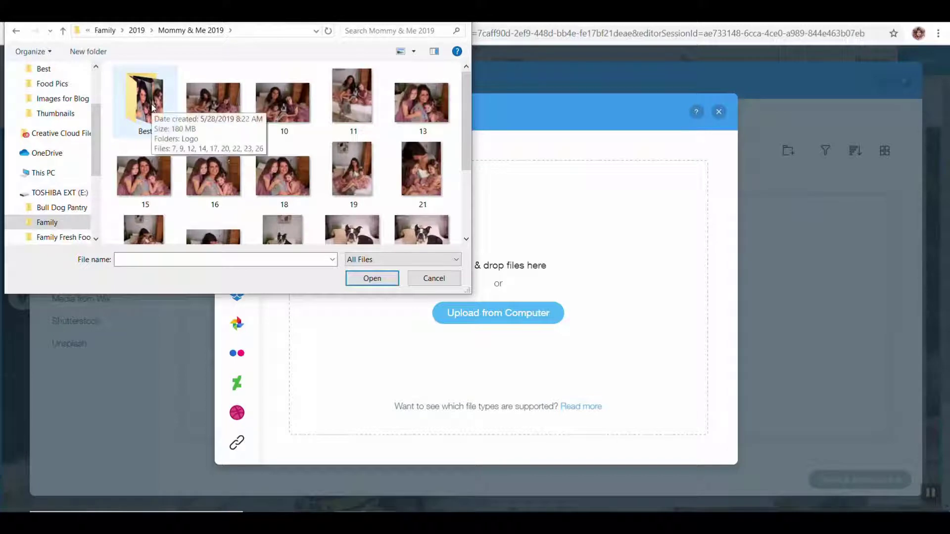
{"action": "left_click", "coordinate": [153, 107]}
{"action": "double_click", "coordinate": [153, 108]}
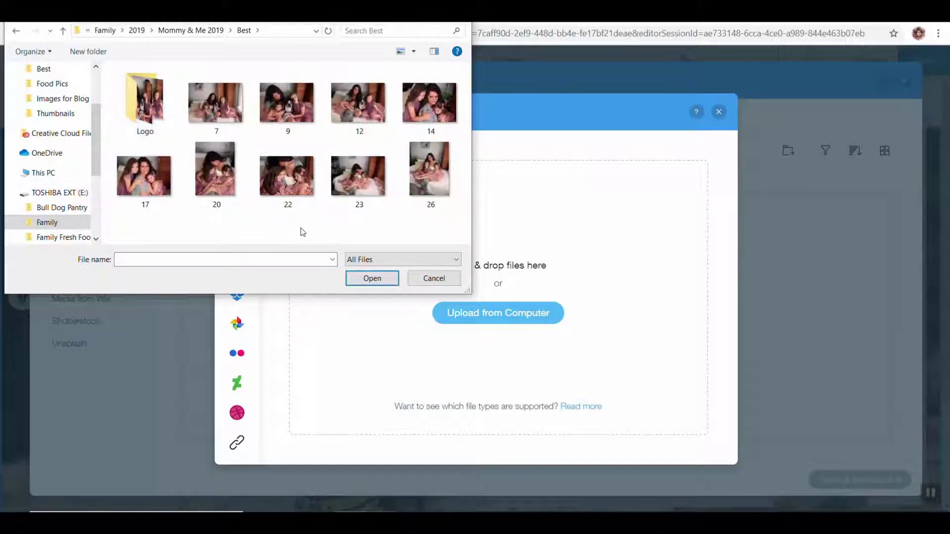
{"action": "left_click", "coordinate": [359, 102]}
Step: Upload 12.jpg, apply it as the About strip background, and check the strip
{"action": "left_click", "coordinate": [374, 279]}
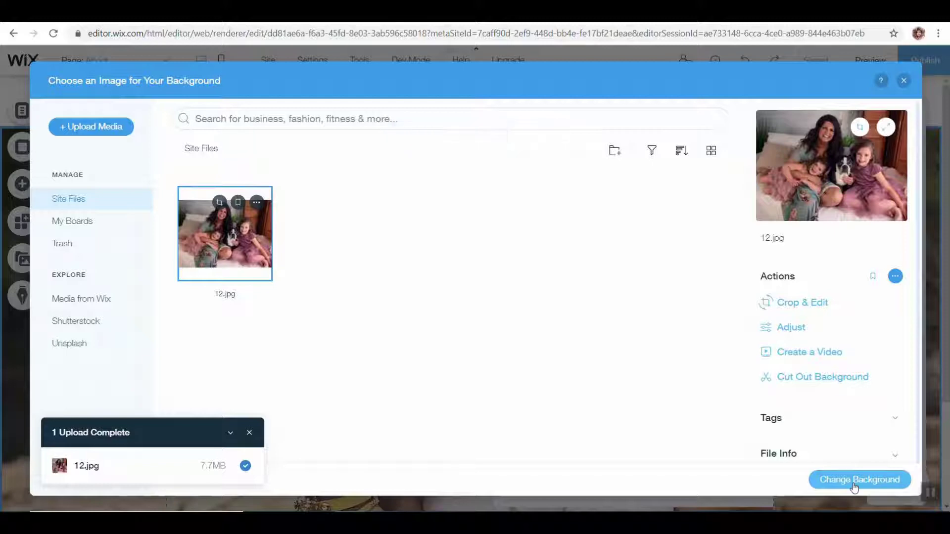
{"action": "left_click", "coordinate": [855, 481]}
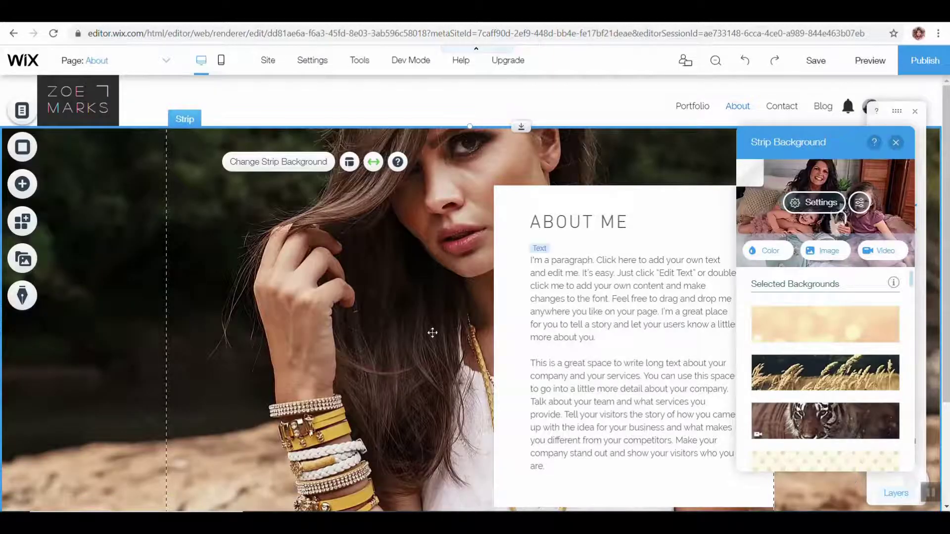
{"action": "scroll", "coordinate": [445, 337], "scroll_direction": "down", "scroll_amount": 3}
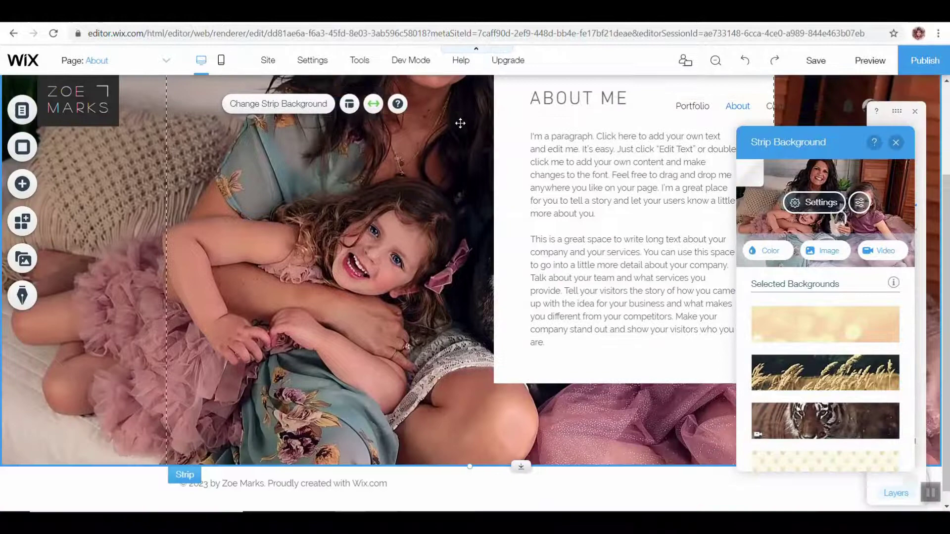
{"action": "scroll", "coordinate": [462, 266], "scroll_direction": "up", "scroll_amount": 3}
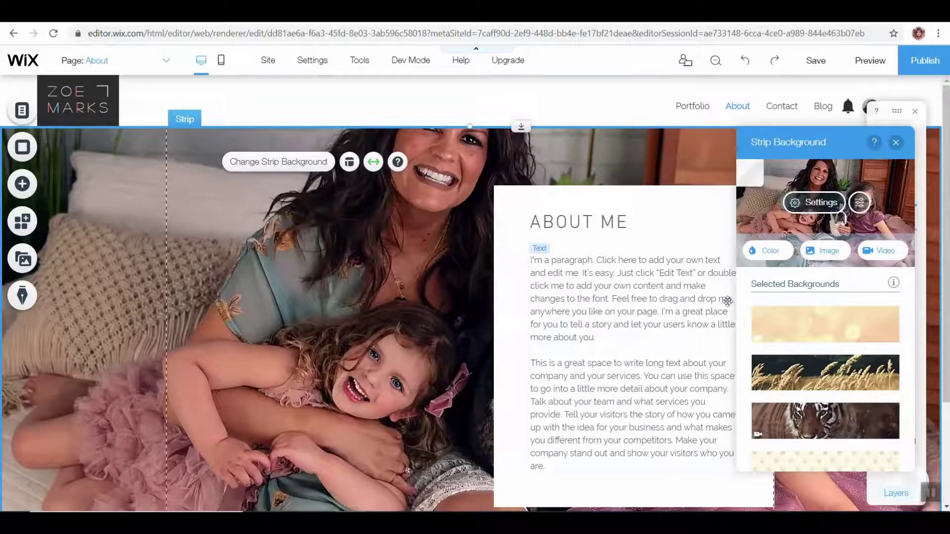
{"action": "scroll", "coordinate": [674, 368], "scroll_direction": "down", "scroll_amount": 3}
{"action": "scroll", "coordinate": [674, 368], "scroll_direction": "up", "scroll_amount": 3}
{"action": "scroll", "coordinate": [489, 351], "scroll_direction": "down", "scroll_amount": 3}
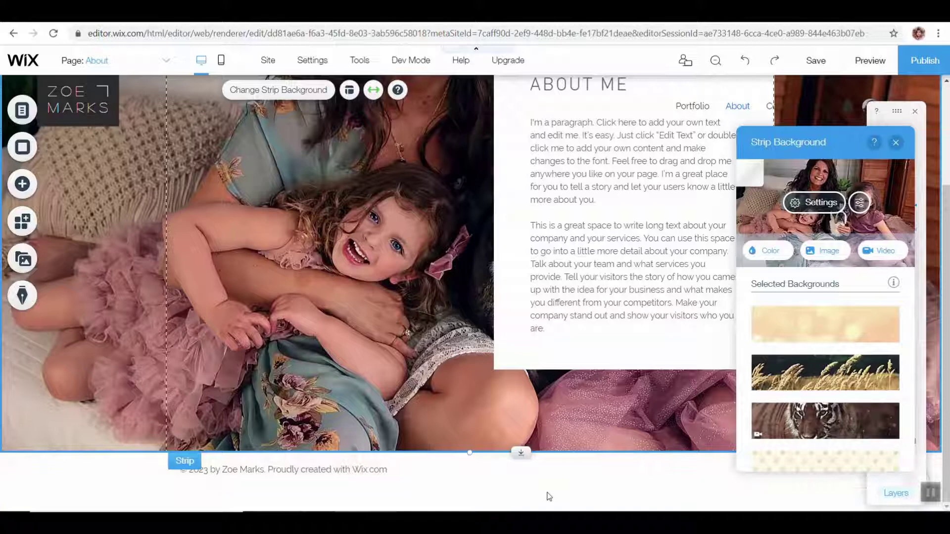
Step: Add the uploaded 12.jpg to the page from My Image Uploads
{"action": "left_click", "coordinate": [22, 185]}
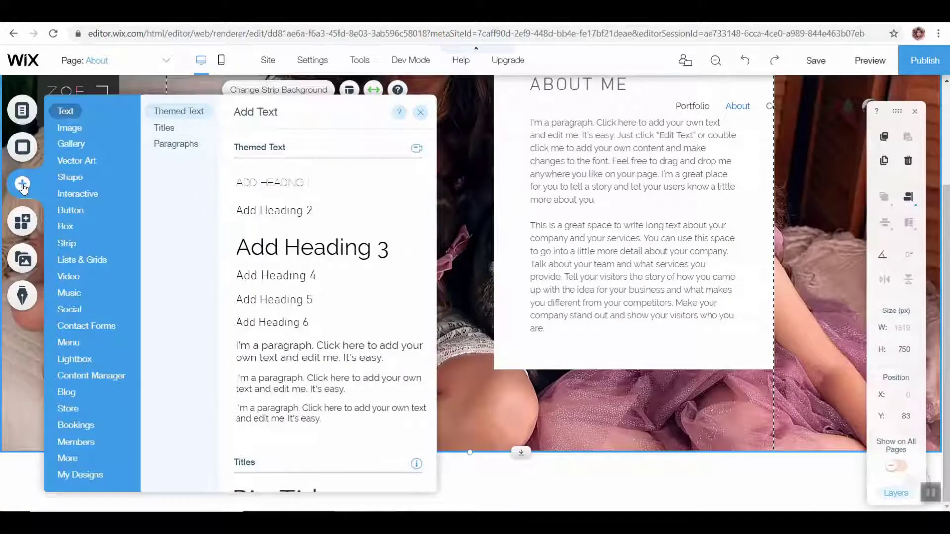
{"action": "mouse_move", "coordinate": [71, 124]}
{"action": "left_click", "coordinate": [370, 193]}
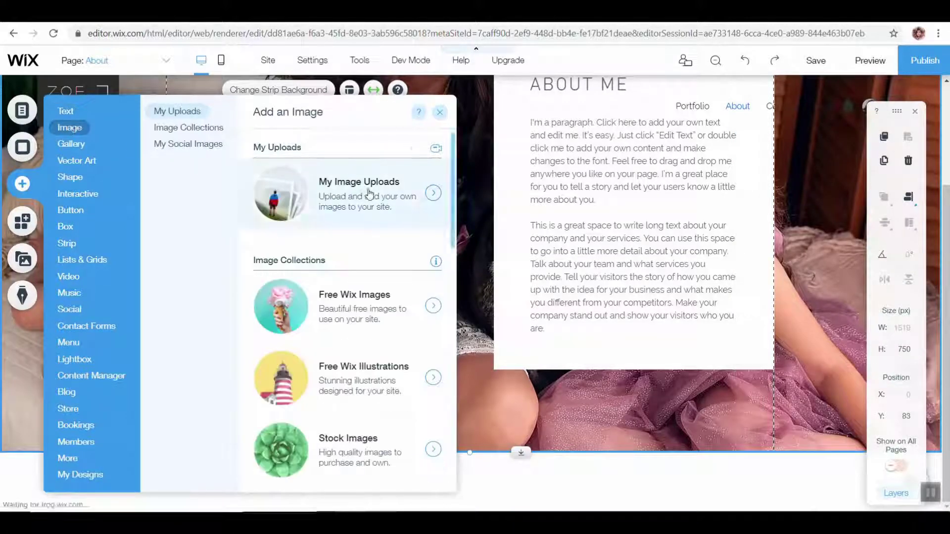
{"action": "left_click", "coordinate": [201, 257]}
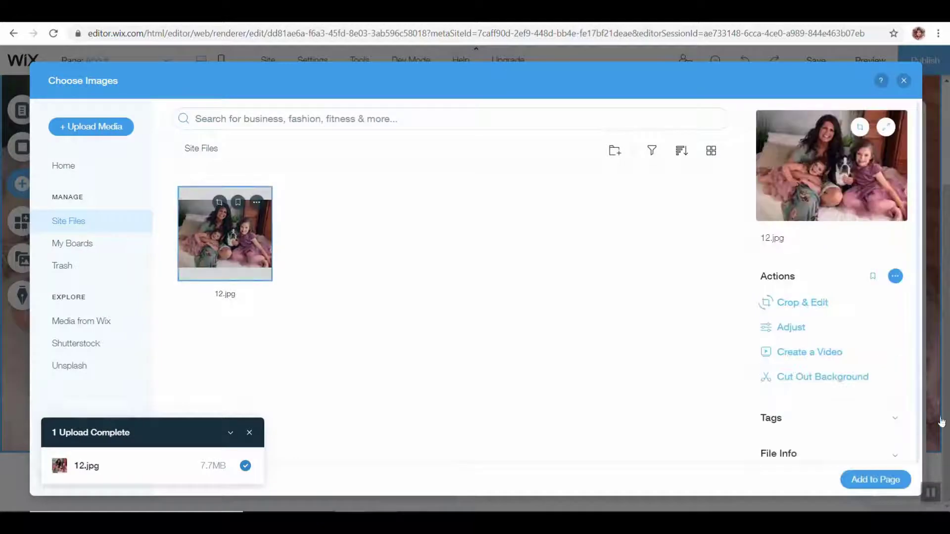
{"action": "left_click", "coordinate": [874, 486]}
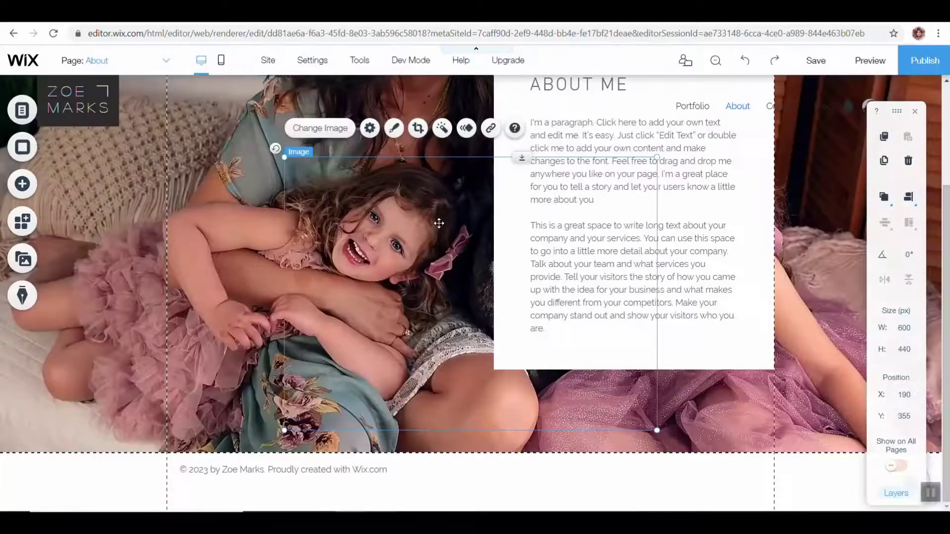
Step: Move the photo below the About strip, resize it to 496 × 362, then undo
{"action": "left_click_drag", "start_coordinate": [442, 217], "coordinate": [567, 421]}
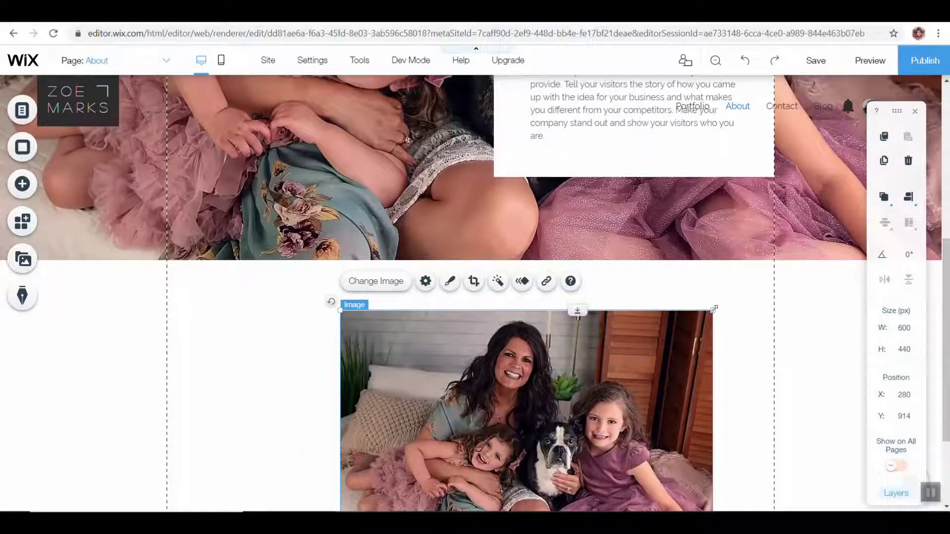
{"action": "mouse_move", "coordinate": [713, 310]}
{"action": "left_mouse_down"}
{"action": "mouse_move", "coordinate": [569, 417]}
{"action": "mouse_move", "coordinate": [728, 300]}
{"action": "left_mouse_up"}
{"action": "left_click_drag", "start_coordinate": [718, 352], "coordinate": [674, 394]}
{"action": "left_click_drag", "start_coordinate": [533, 432], "coordinate": [580, 381]}
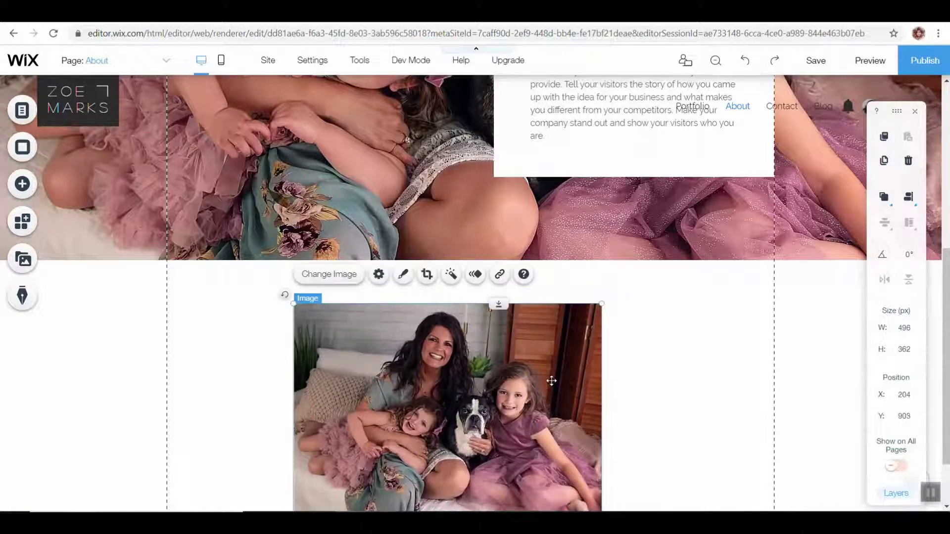
{"action": "scroll", "coordinate": [551, 380], "scroll_direction": "down", "scroll_amount": 2}
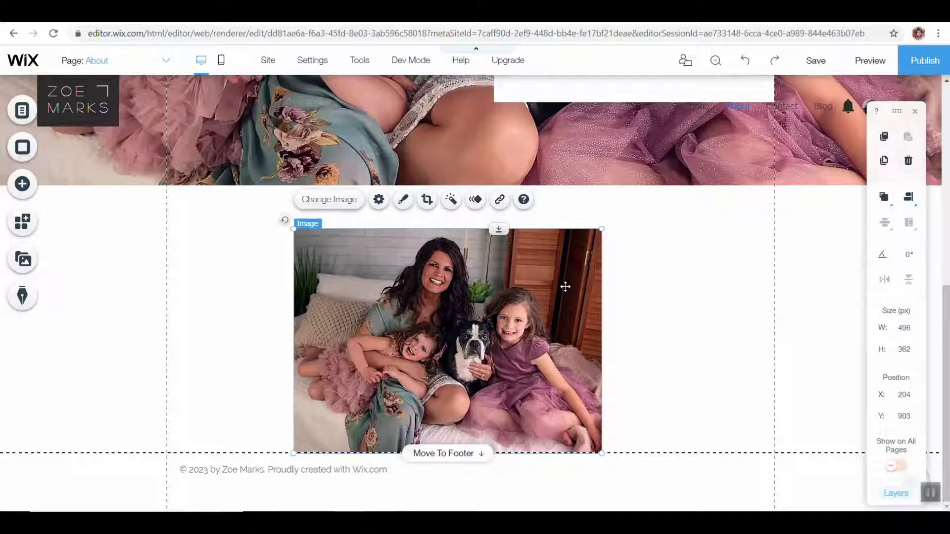
{"action": "left_click", "coordinate": [739, 67]}
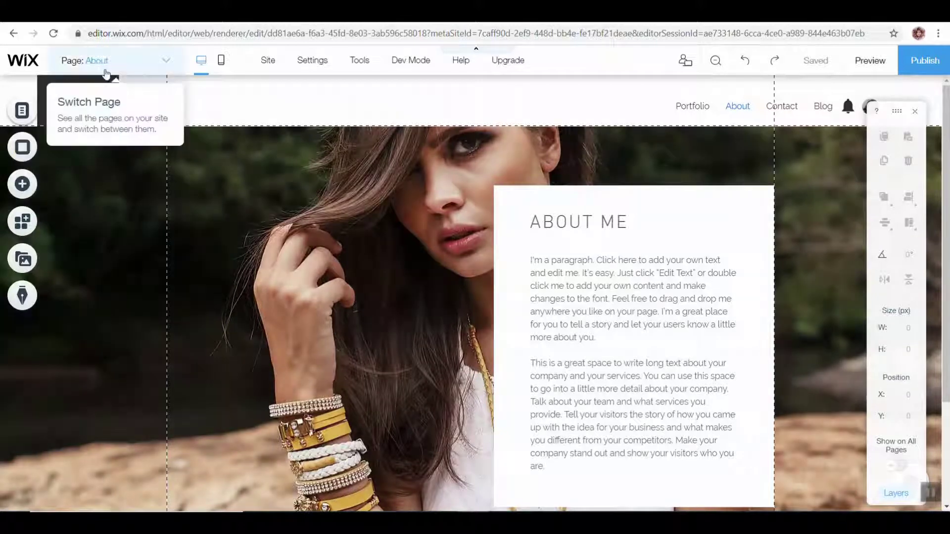
Step: Switch to the Portfolio page and look over its gallery
{"action": "left_click", "coordinate": [102, 61]}
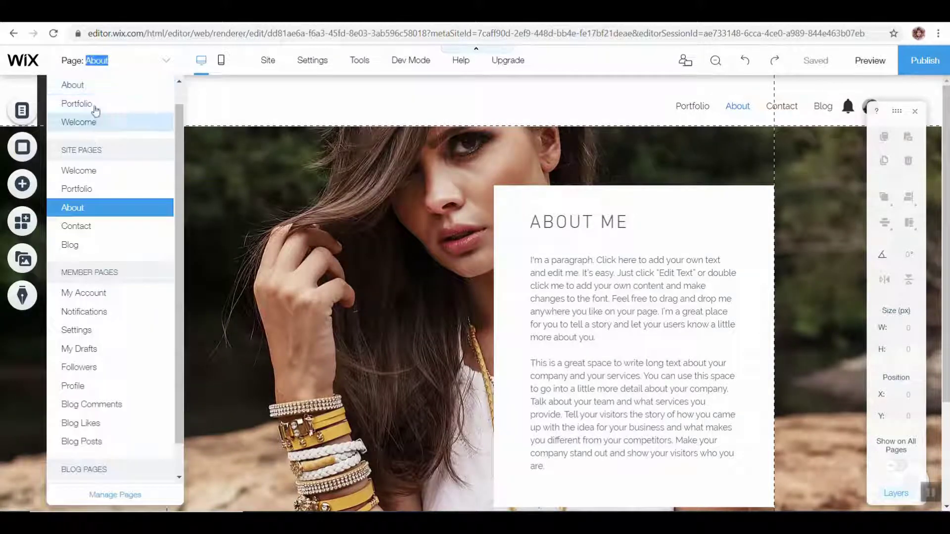
{"action": "left_click", "coordinate": [95, 105]}
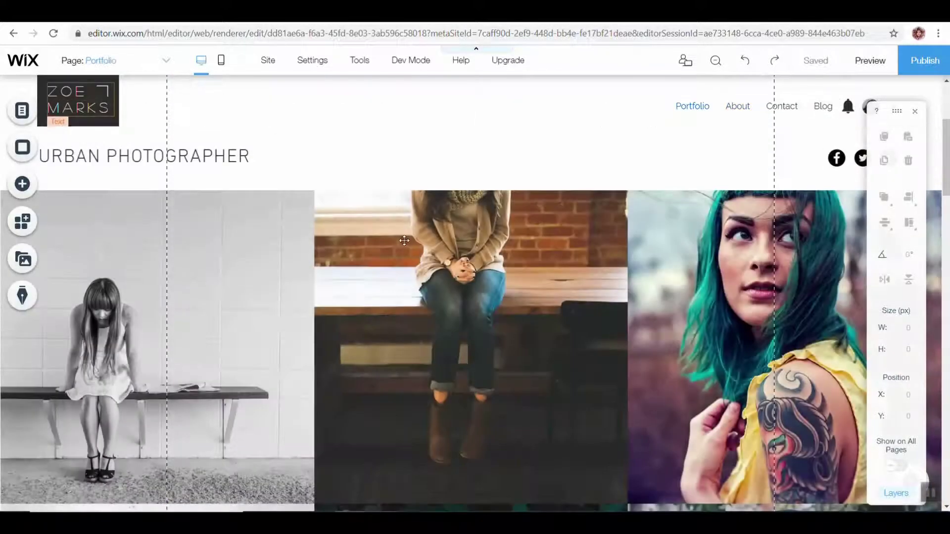
{"action": "scroll", "coordinate": [509, 287], "scroll_direction": "down", "scroll_amount": 10}
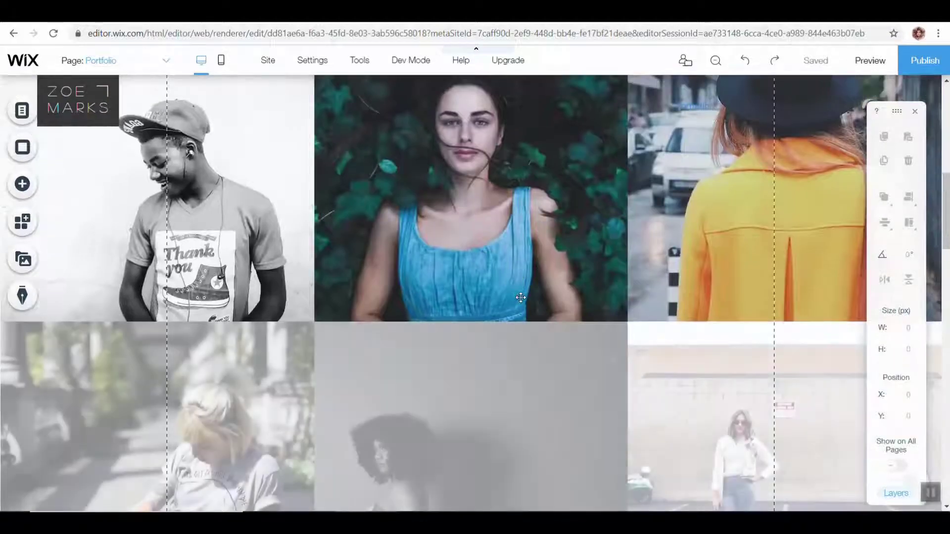
{"action": "scroll", "coordinate": [519, 297], "scroll_direction": "up", "scroll_amount": 7}
{"action": "scroll", "coordinate": [520, 297], "scroll_direction": "up", "scroll_amount": 3}
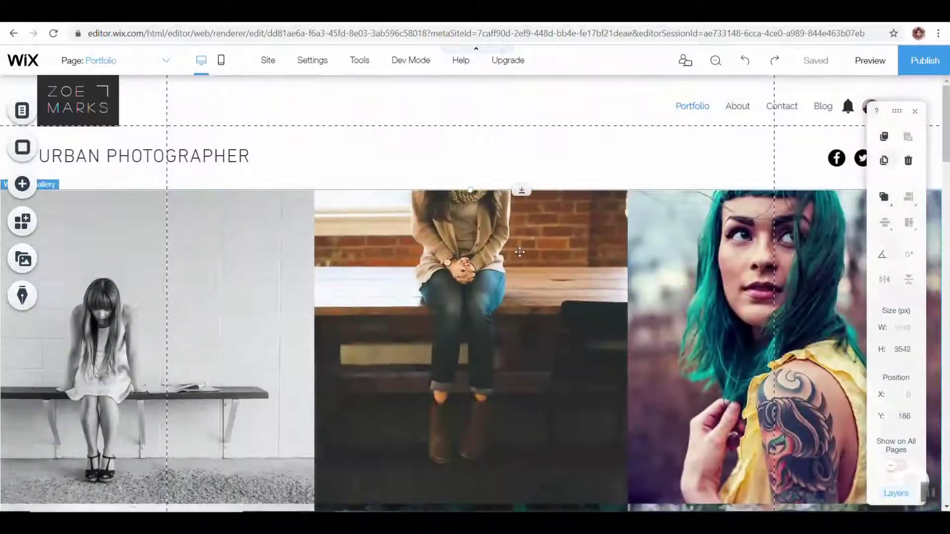
Step: Open the gallery's Manage Media organizer and delete all 20 photos
{"action": "left_click", "coordinate": [519, 251]}
{"action": "left_click", "coordinate": [219, 166]}
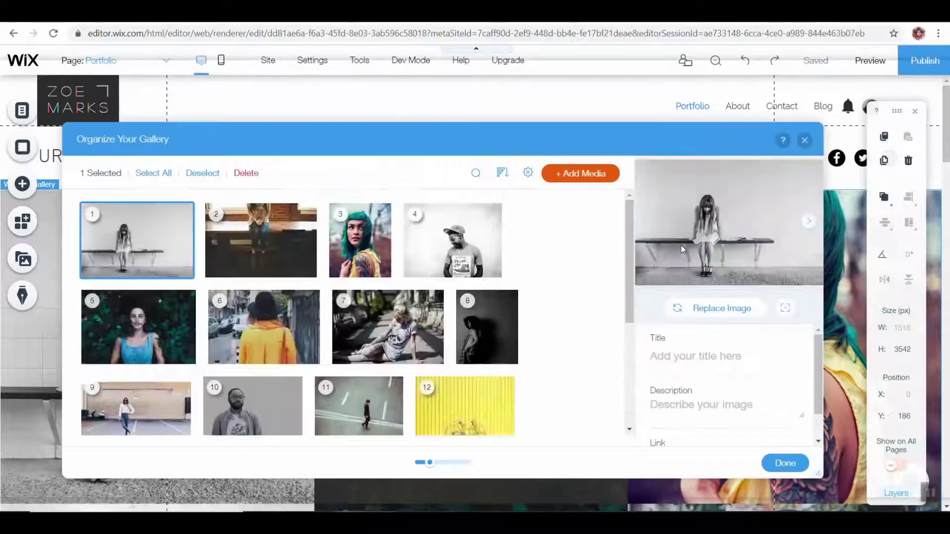
{"action": "scroll", "coordinate": [362, 300], "scroll_direction": "down", "scroll_amount": 4}
{"action": "mouse_move", "coordinate": [359, 300]}
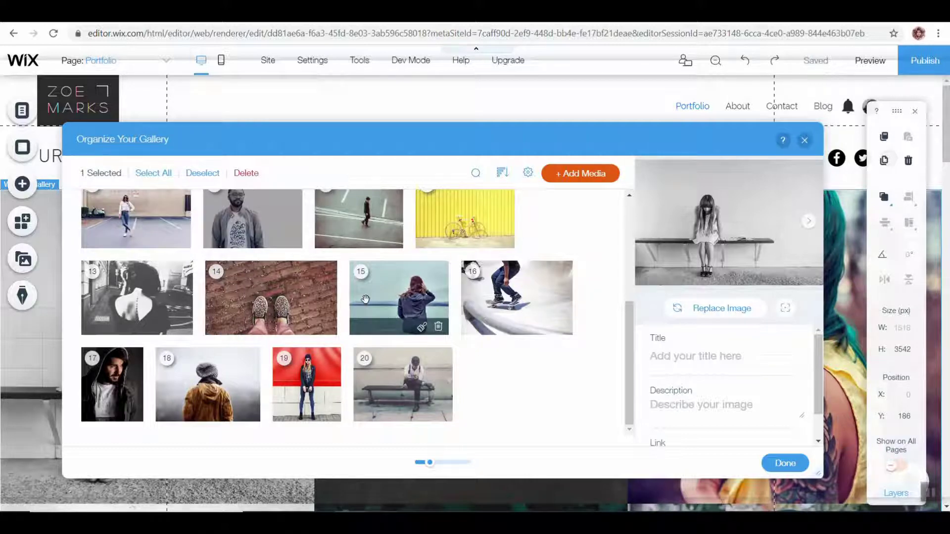
{"action": "scroll", "coordinate": [376, 317], "scroll_direction": "up", "scroll_amount": 4}
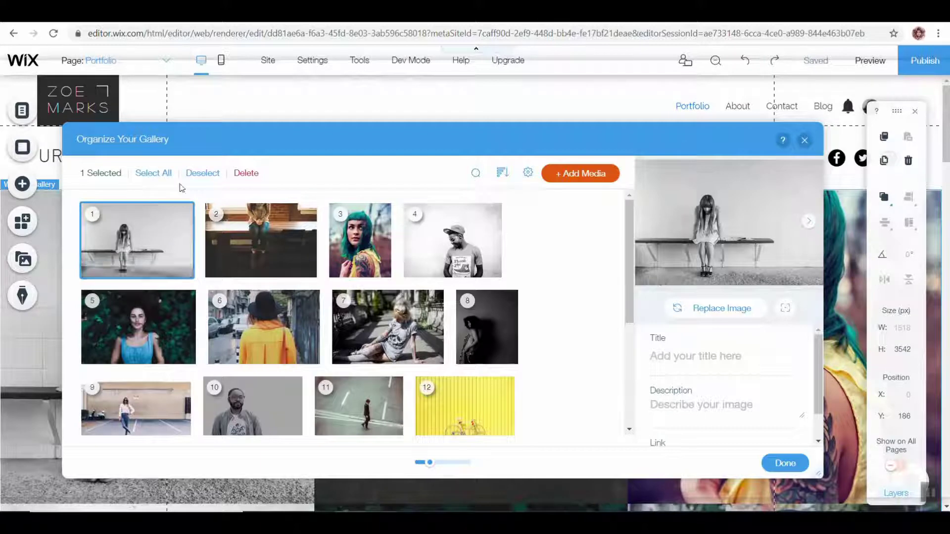
{"action": "left_click", "coordinate": [161, 173]}
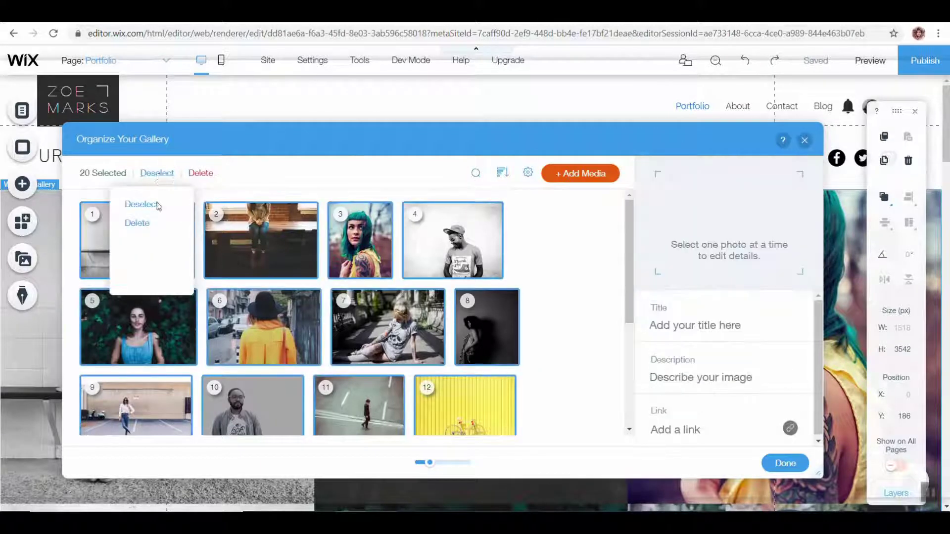
{"action": "left_click", "coordinate": [141, 223]}
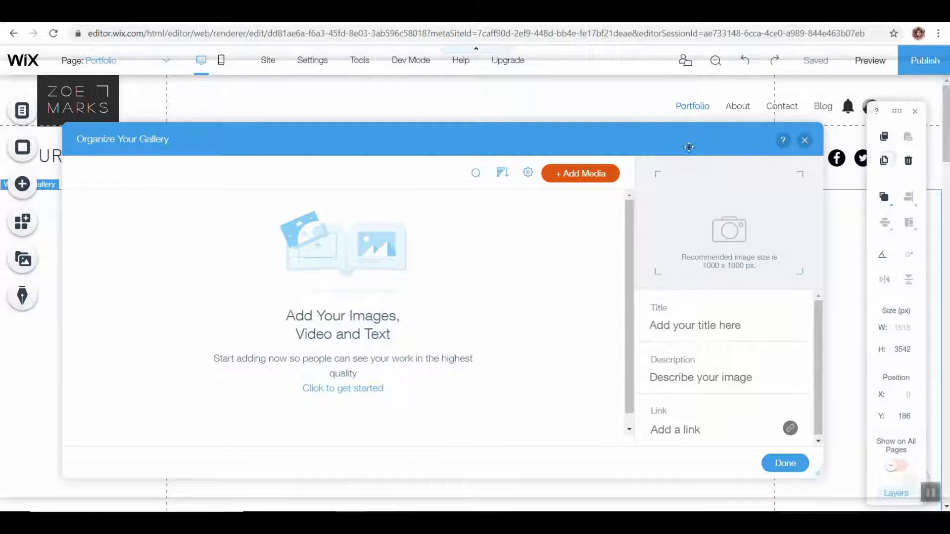
Step: Open Media from Wix through Add Media > Image in the gallery organizer
{"action": "left_click", "coordinate": [596, 174]}
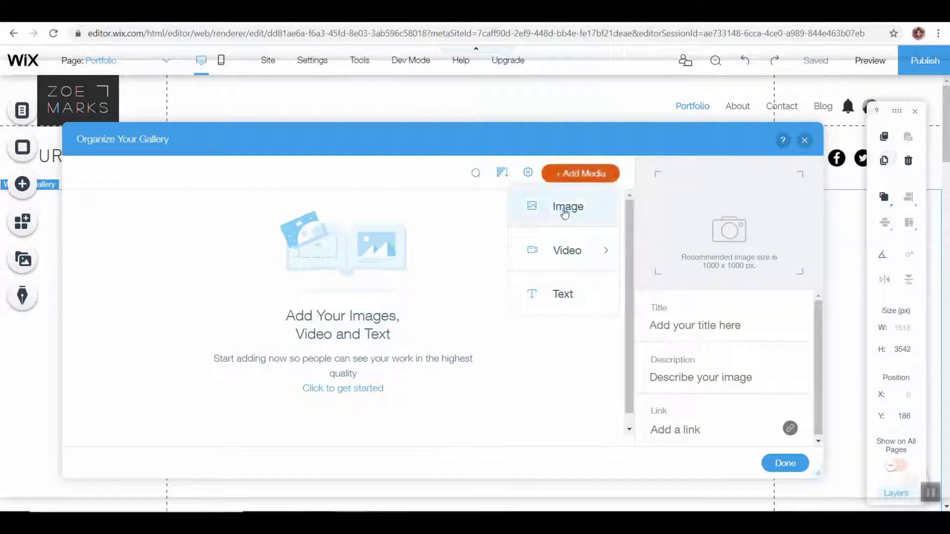
{"action": "left_click", "coordinate": [565, 208]}
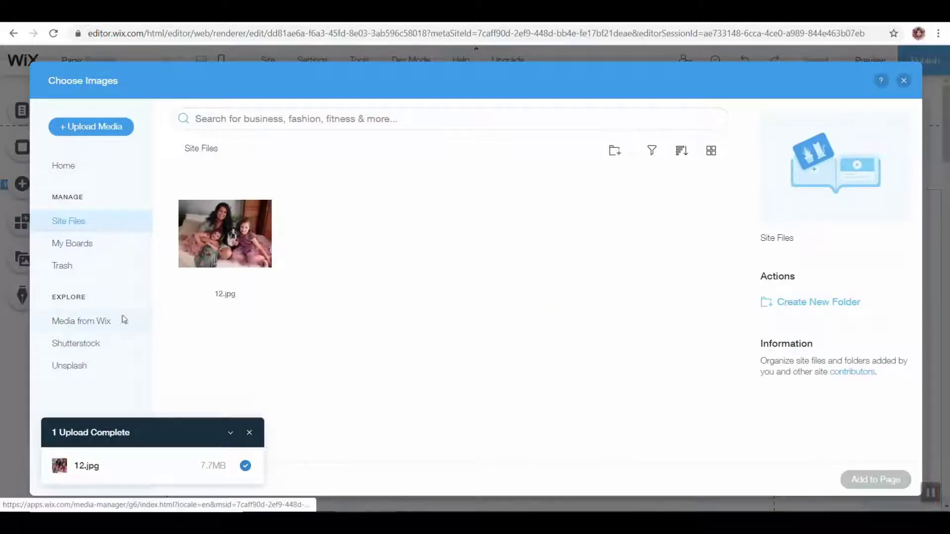
{"action": "left_click", "coordinate": [121, 320]}
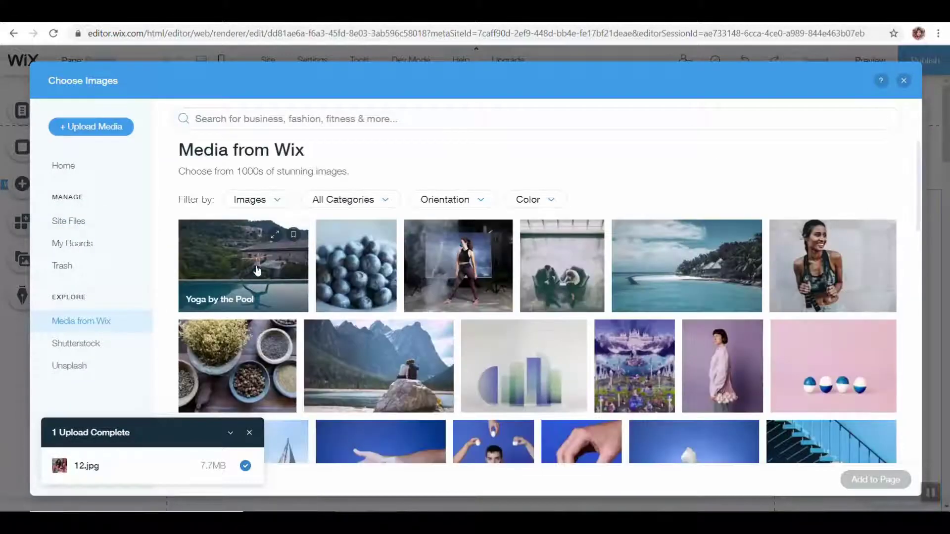
Step: Select eleven stock photos, from the yoga pool to the mountain couple, and add them
{"action": "left_click", "coordinate": [277, 287]}
{"action": "left_click", "coordinate": [376, 277]}
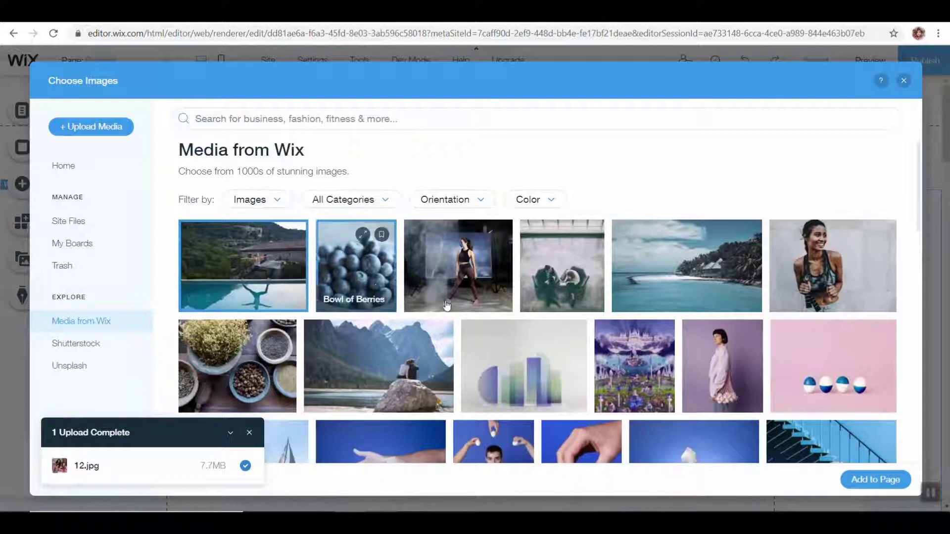
{"action": "left_click", "coordinate": [463, 268]}
{"action": "left_click", "coordinate": [574, 274]}
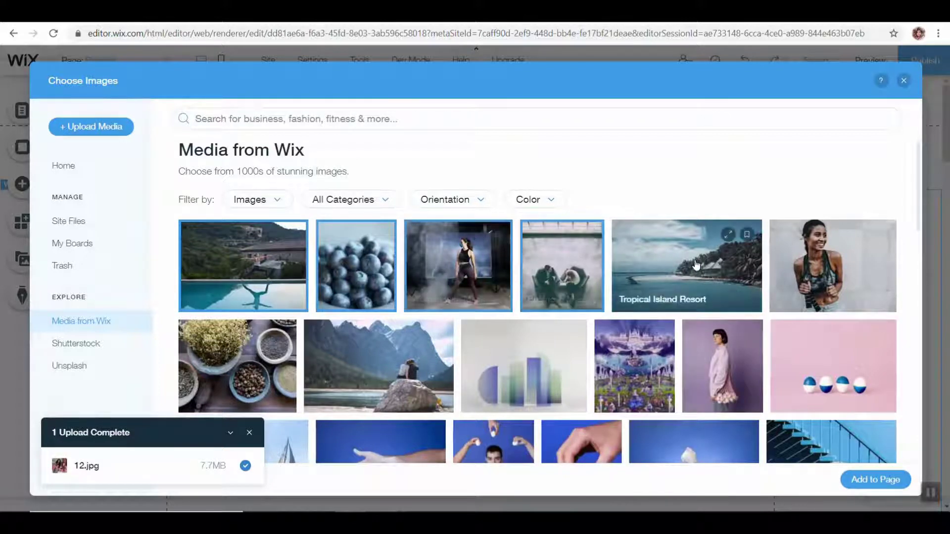
{"action": "left_click", "coordinate": [696, 267]}
{"action": "left_click", "coordinate": [822, 270]}
{"action": "left_click", "coordinate": [800, 376]}
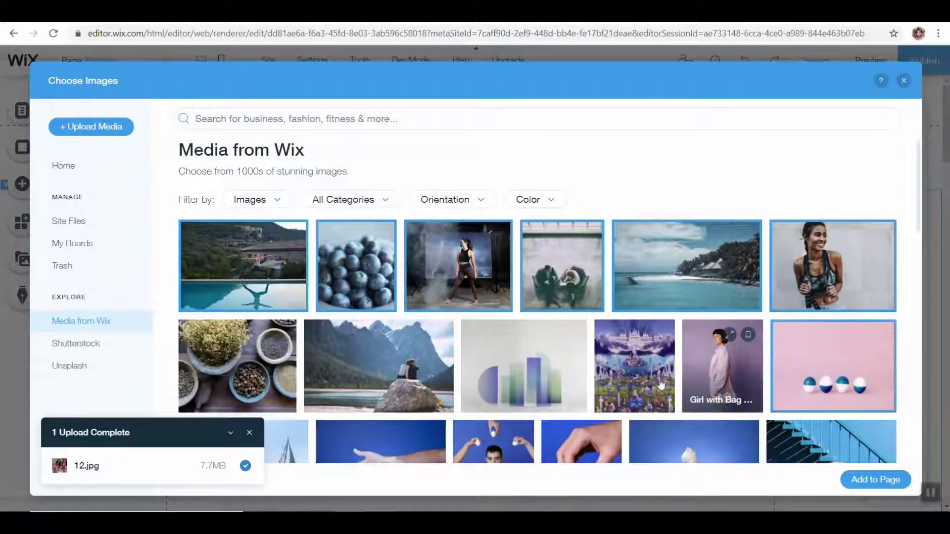
{"action": "left_click", "coordinate": [705, 372]}
{"action": "left_click", "coordinate": [596, 380]}
{"action": "left_click", "coordinate": [525, 376]}
{"action": "left_click", "coordinate": [381, 376]}
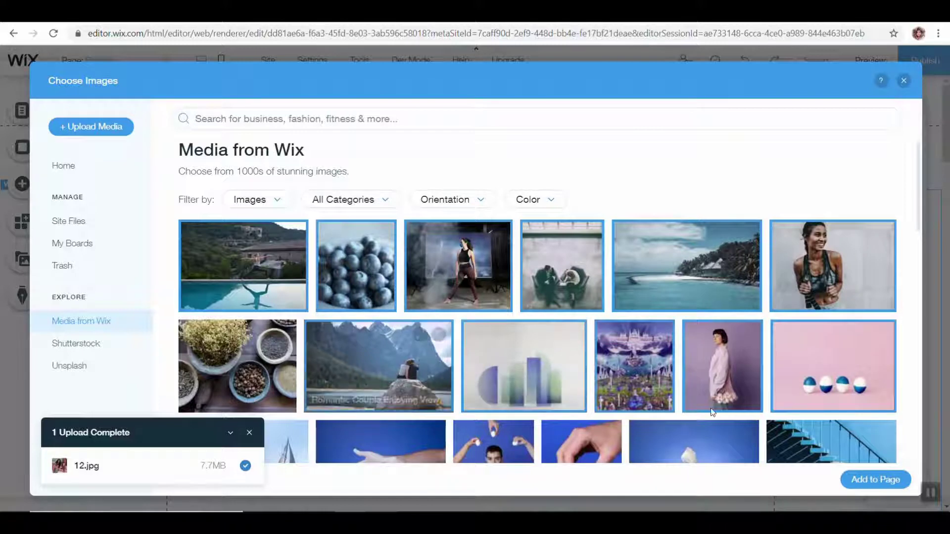
{"action": "left_click", "coordinate": [872, 481]}
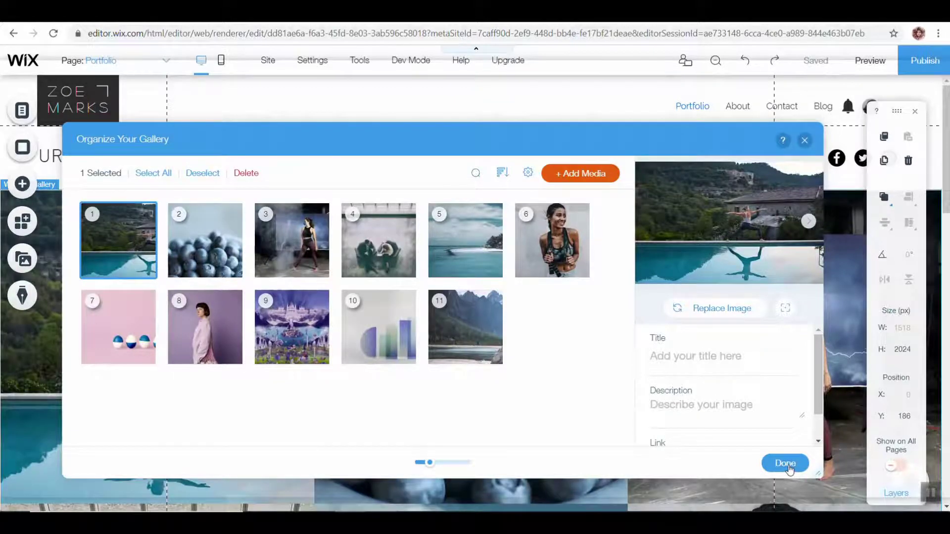
Step: Close Organize Your Gallery with Done and review the updated Portfolio gallery
{"action": "left_click", "coordinate": [785, 463]}
{"action": "scroll", "coordinate": [742, 430], "scroll_direction": "down", "scroll_amount": 10}
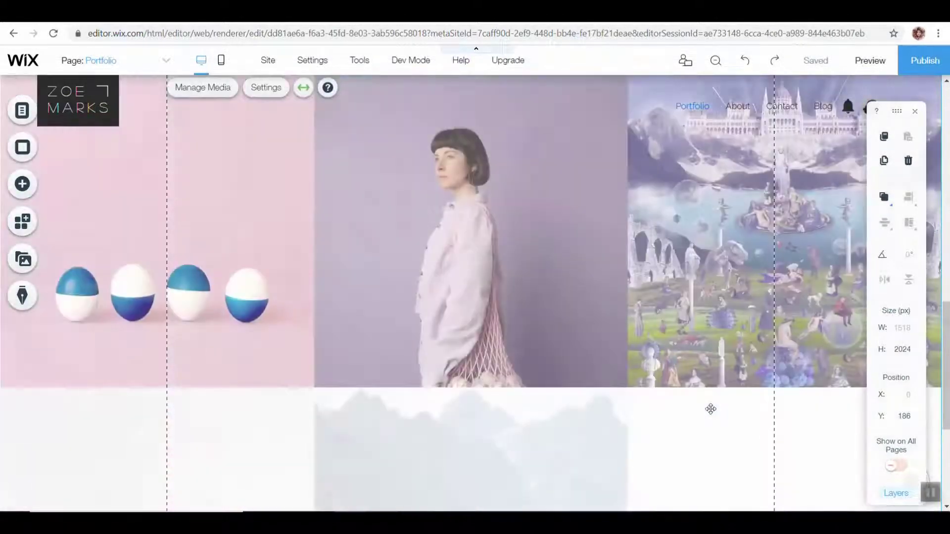
{"action": "scroll", "coordinate": [711, 409], "scroll_direction": "down", "scroll_amount": 5}
{"action": "scroll", "coordinate": [710, 409], "scroll_direction": "up", "scroll_amount": 12}
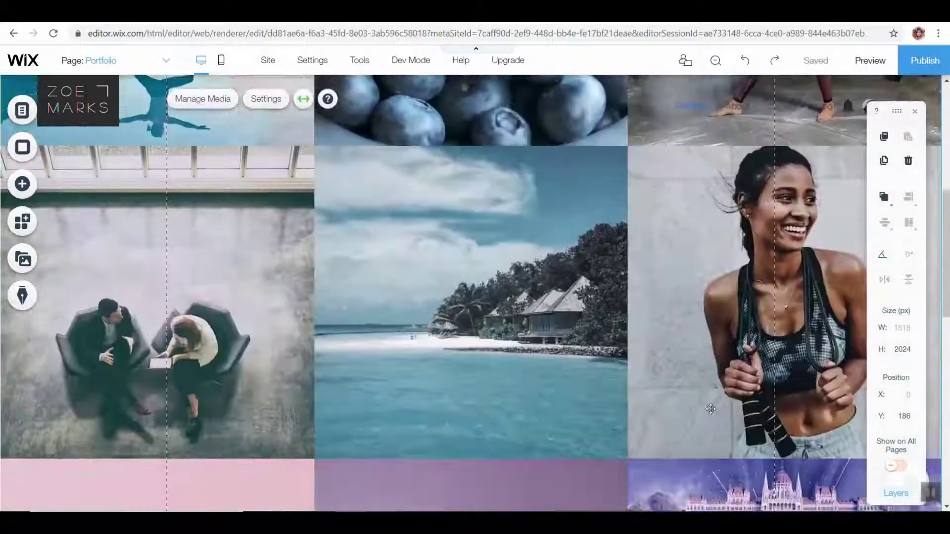
{"action": "scroll", "coordinate": [711, 409], "scroll_direction": "up", "scroll_amount": 4}
{"action": "scroll", "coordinate": [709, 403], "scroll_direction": "down", "scroll_amount": 12}
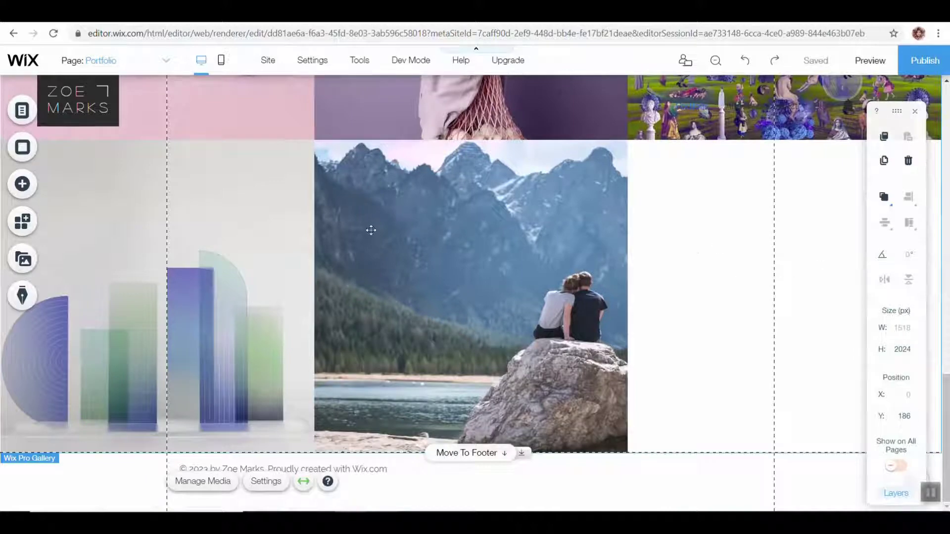
{"action": "scroll", "coordinate": [400, 322], "scroll_direction": "up", "scroll_amount": 10}
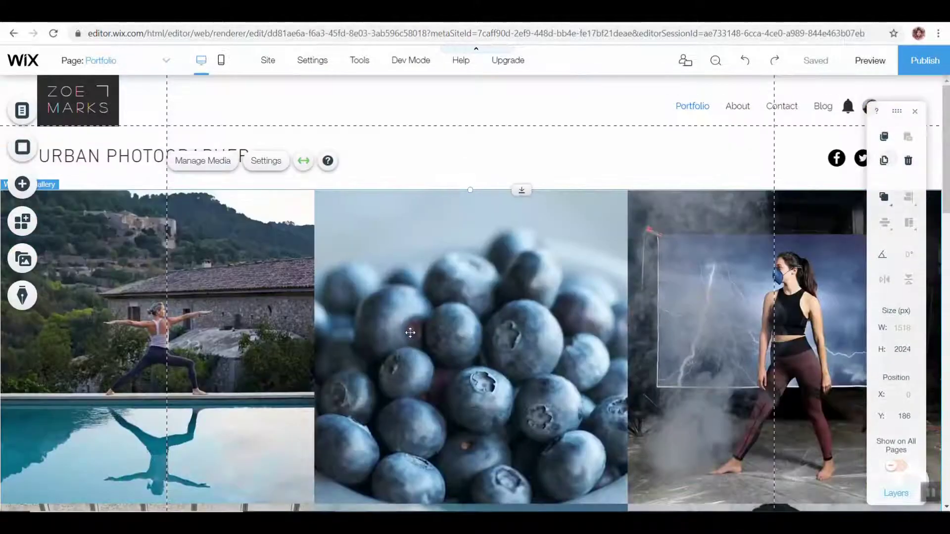
{"action": "scroll", "coordinate": [410, 333], "scroll_direction": "down", "scroll_amount": 15}
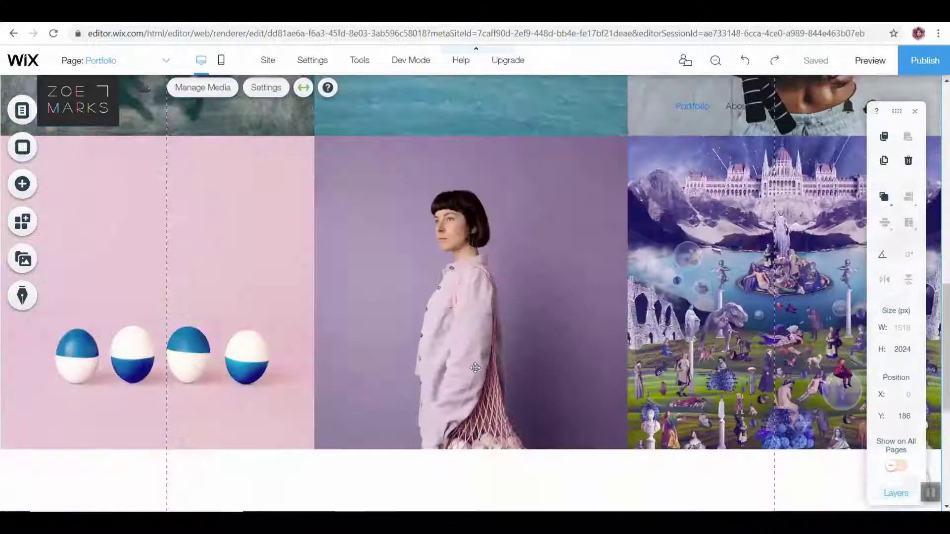
{"action": "scroll", "coordinate": [475, 368], "scroll_direction": "up", "scroll_amount": 10}
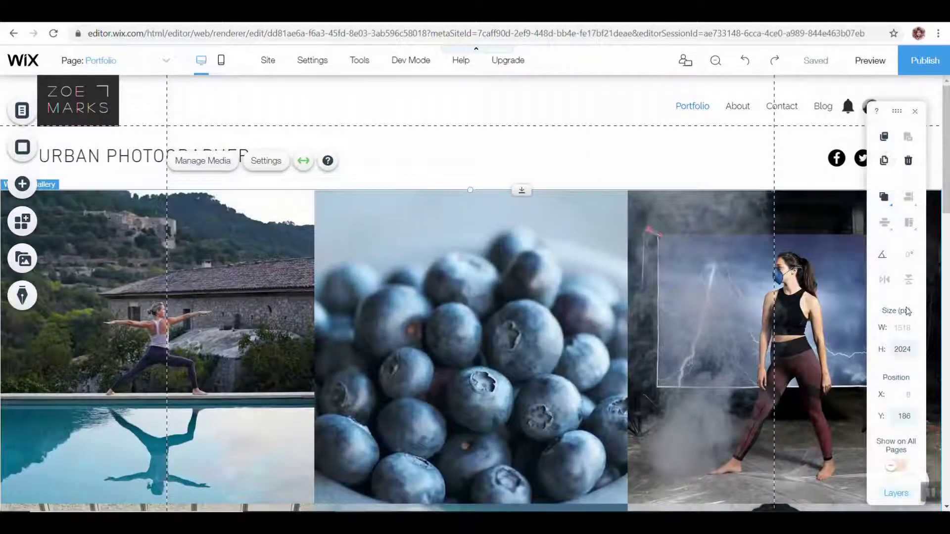
{"action": "scroll", "coordinate": [642, 316], "scroll_direction": "down", "scroll_amount": 5}
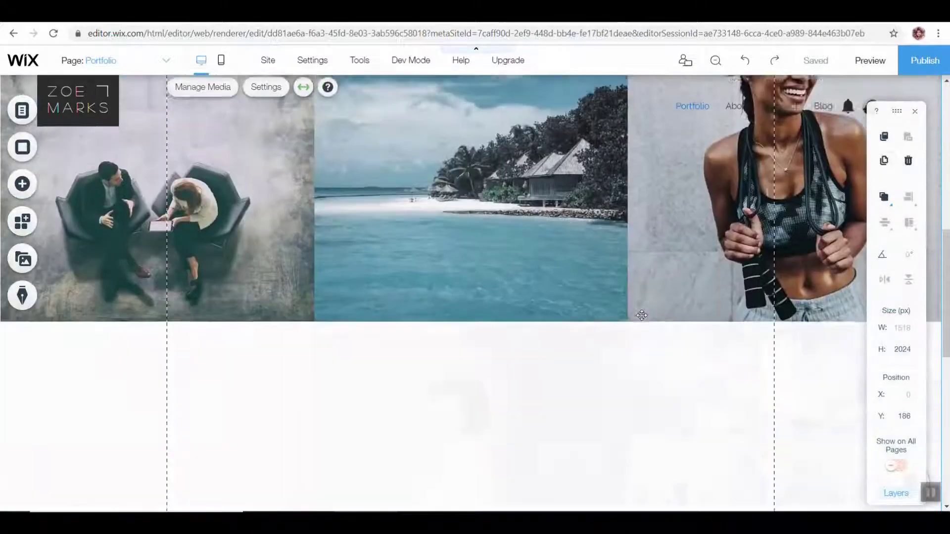
{"action": "scroll", "coordinate": [642, 315], "scroll_direction": "up", "scroll_amount": 6}
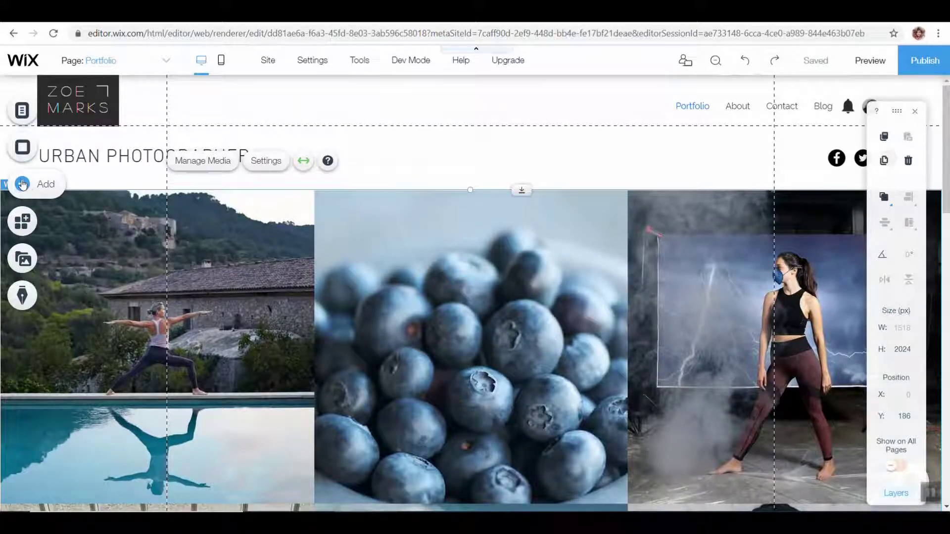
{"action": "left_click", "coordinate": [22, 184]}
{"action": "mouse_move", "coordinate": [72, 144]}
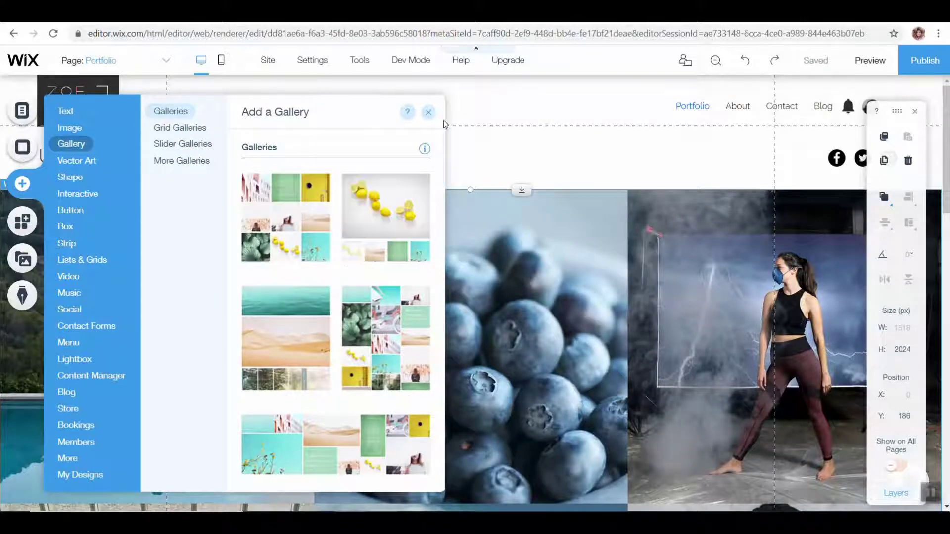
{"action": "left_click", "coordinate": [429, 115]}
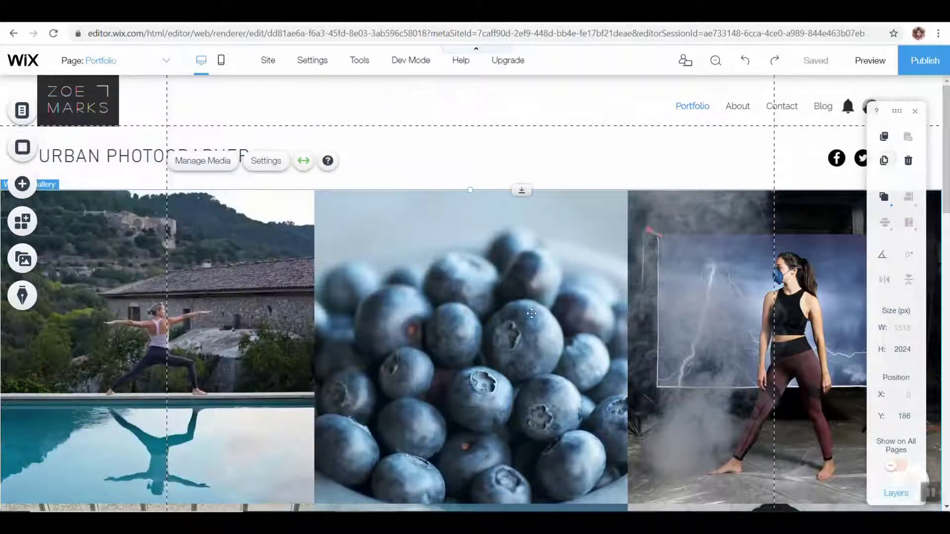